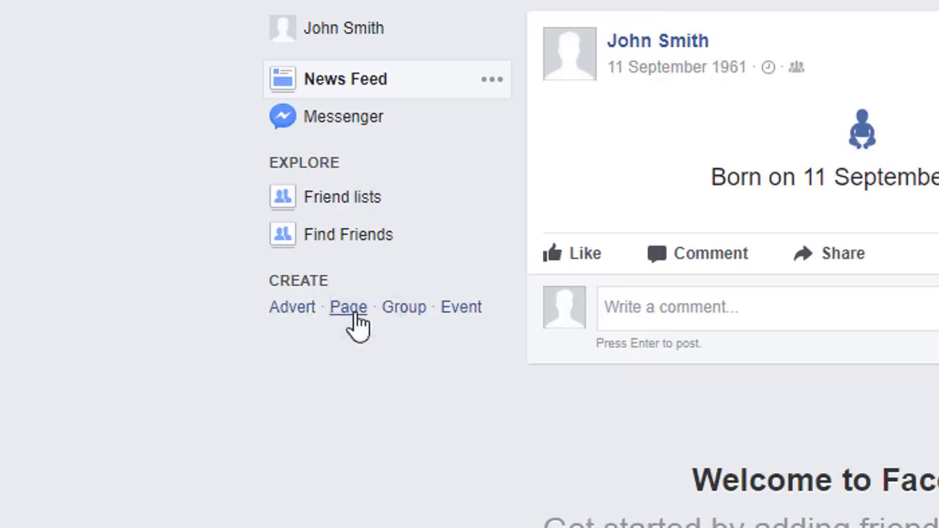
Step: Start creating a Page of the type Local business or place and name it "Bakeryforyou"
{"action": "left_click", "coordinate": [354, 312]}
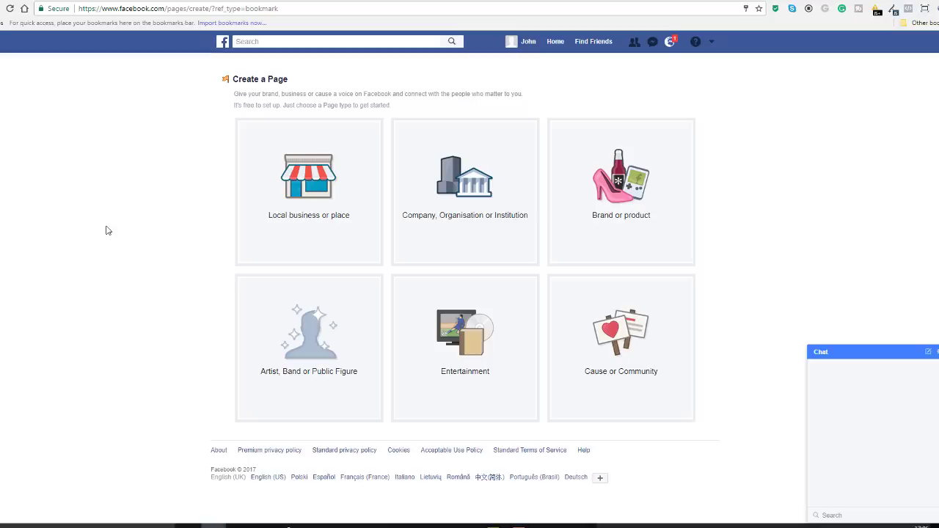
{"action": "left_click", "coordinate": [282, 226]}
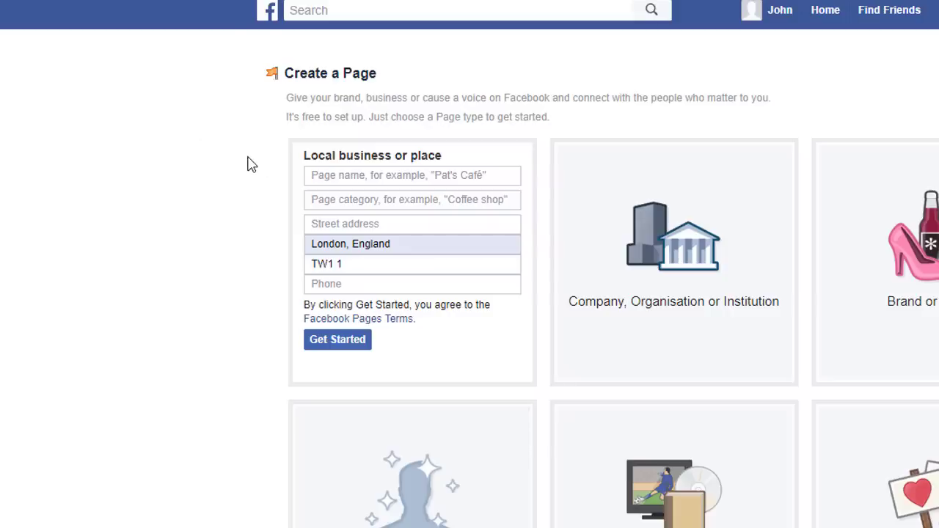
{"action": "left_click", "coordinate": [331, 176]}
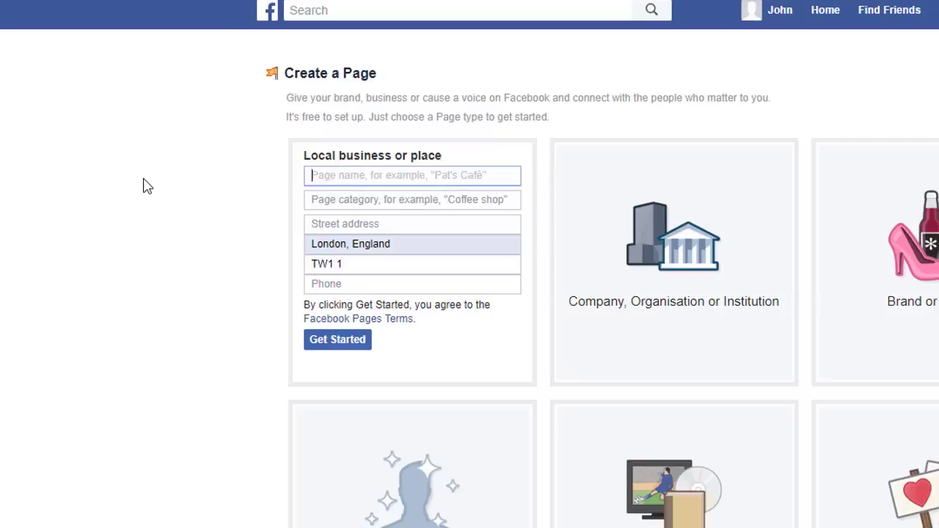
{"action": "type", "text": "B"}
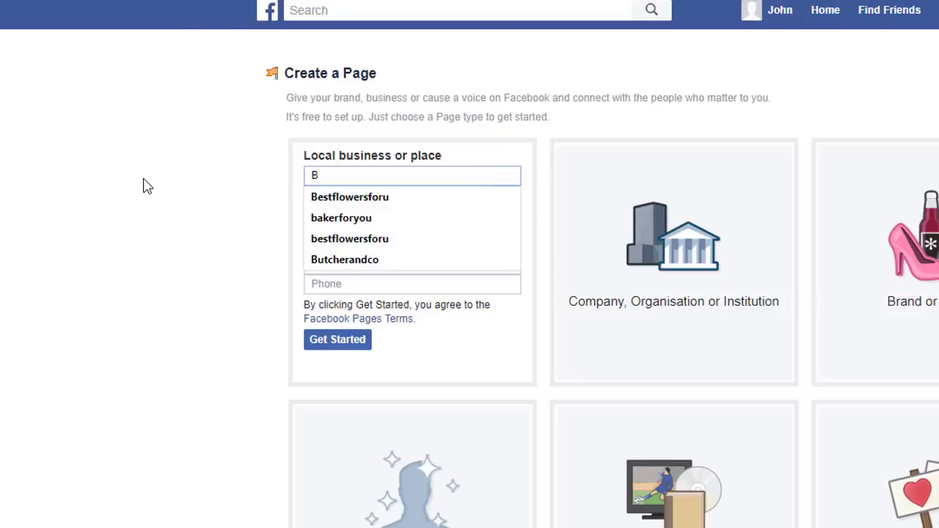
{"action": "type", "text": "akery"}
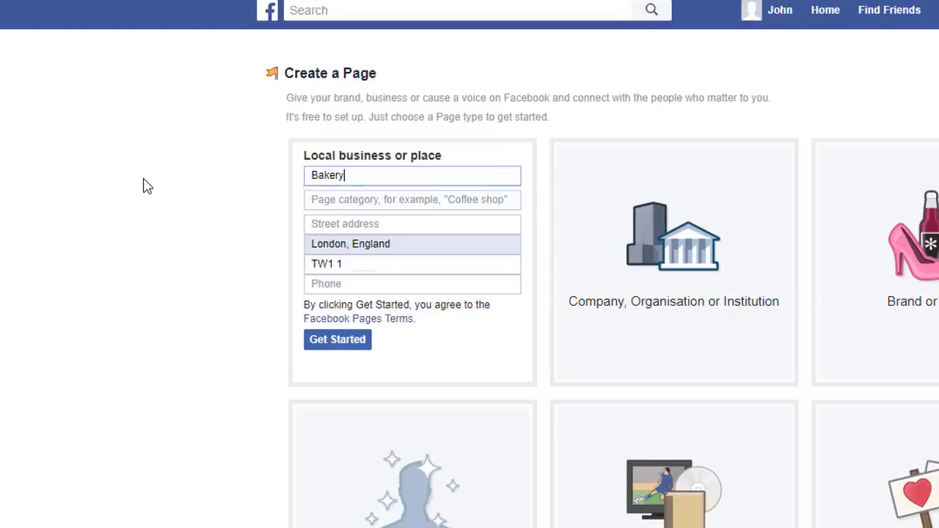
{"action": "type", "text": "foryou"}
Step: Set the Page category to the suggested Bakery category
{"action": "left_click", "coordinate": [345, 201]}
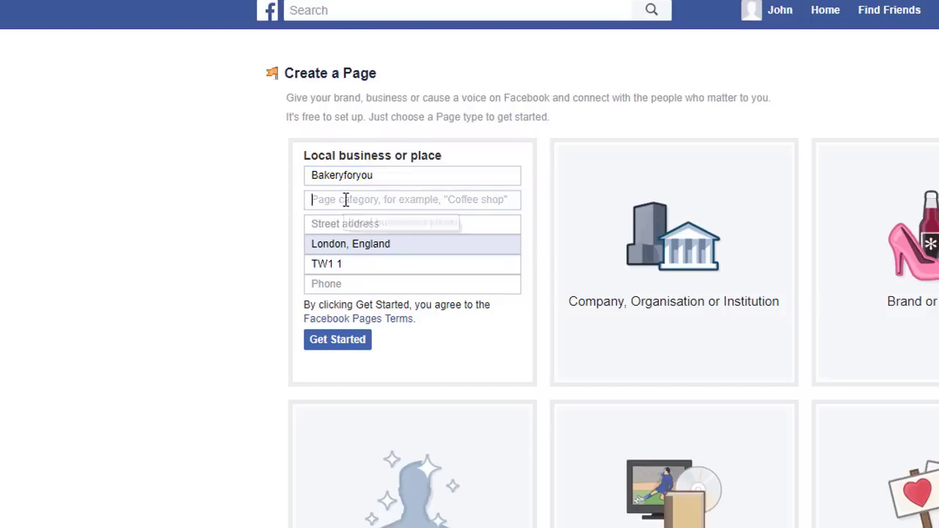
{"action": "type", "text": "b"}
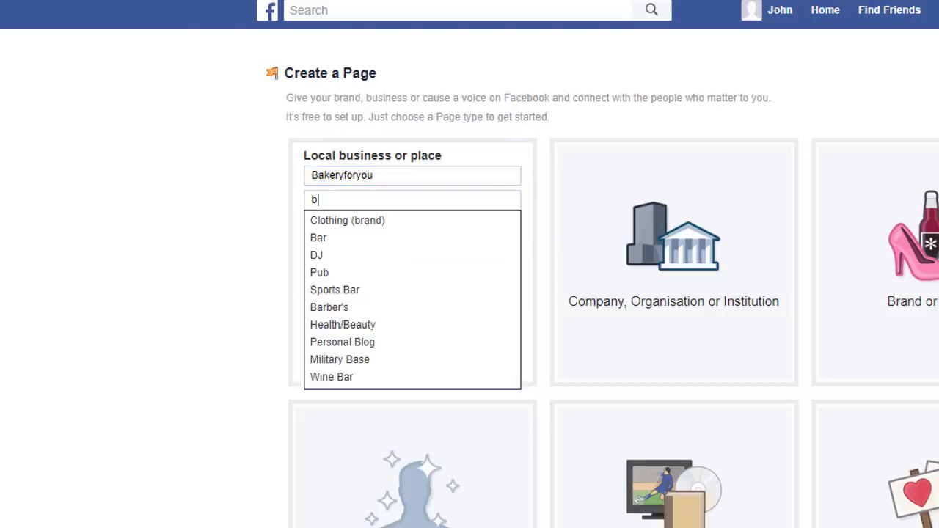
{"action": "type", "text": "aker"}
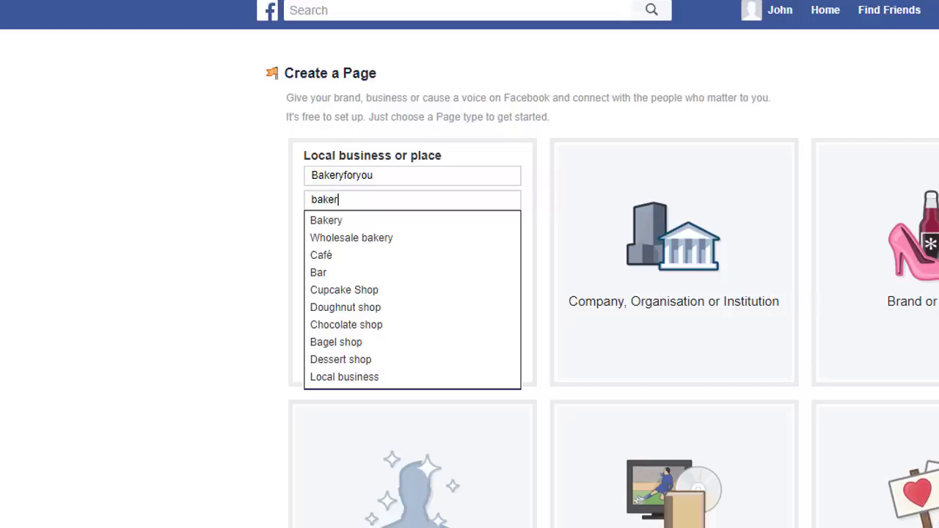
{"action": "type", "text": "y"}
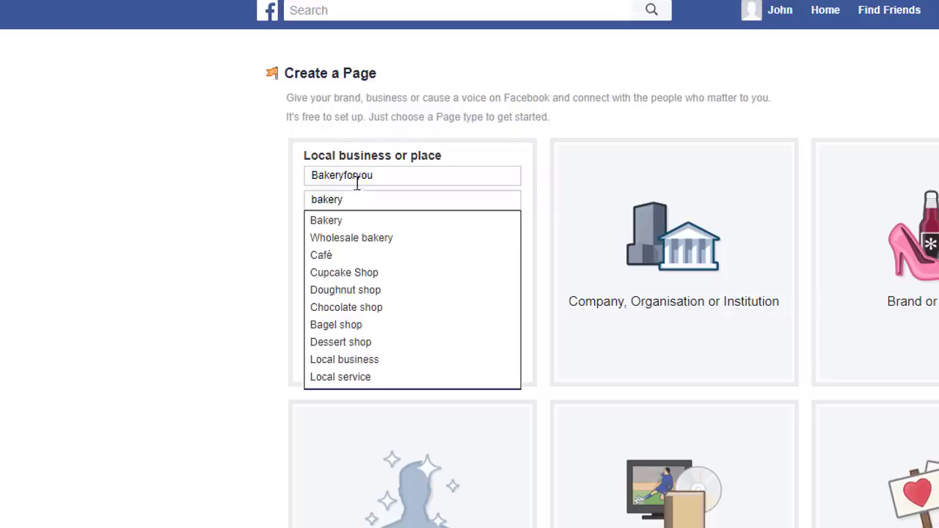
{"action": "left_click", "coordinate": [327, 221]}
Step: Fill in the business's street address and complete its postcode
{"action": "left_click", "coordinate": [394, 224]}
{"action": "left_click", "coordinate": [394, 224]}
{"action": "left_click", "coordinate": [323, 249]}
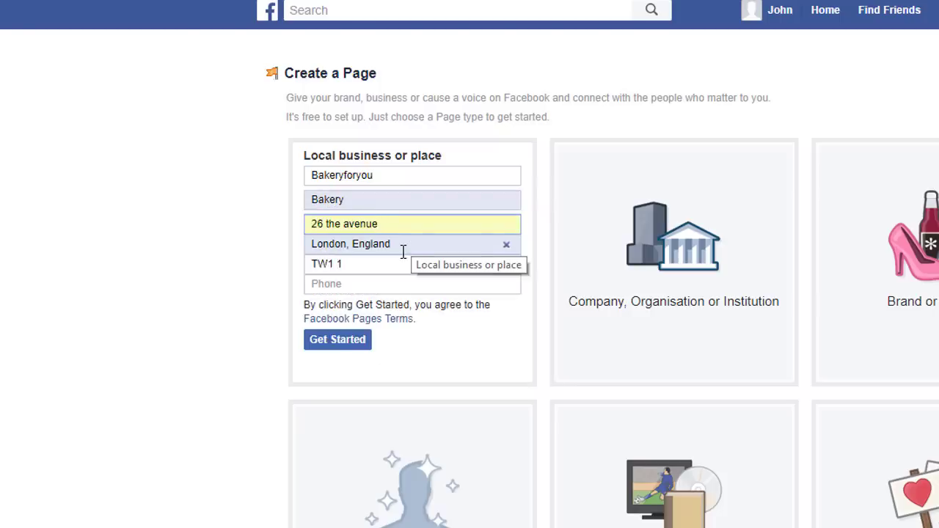
{"action": "left_click", "coordinate": [365, 264]}
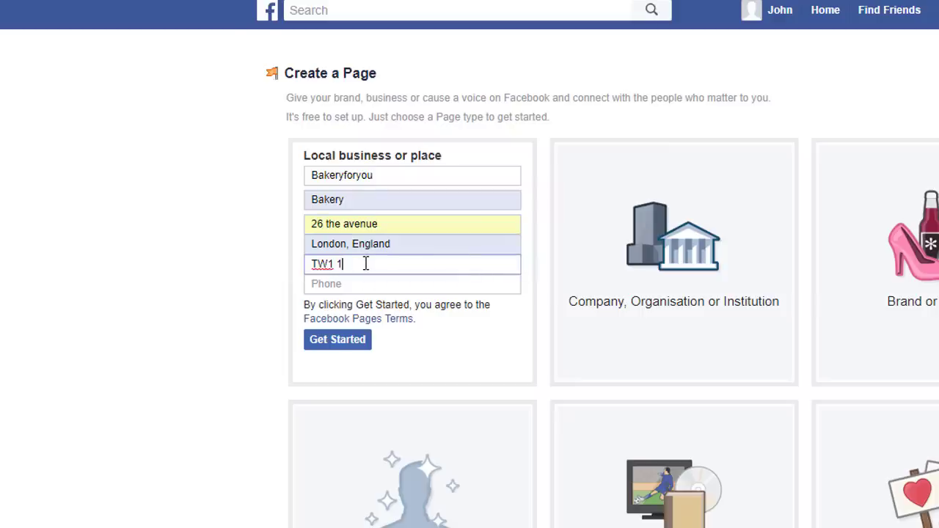
{"action": "type", "text": "RY"}
Step: Fill in the business's phone number and submit the form to create the Page
{"action": "left_click", "coordinate": [359, 285]}
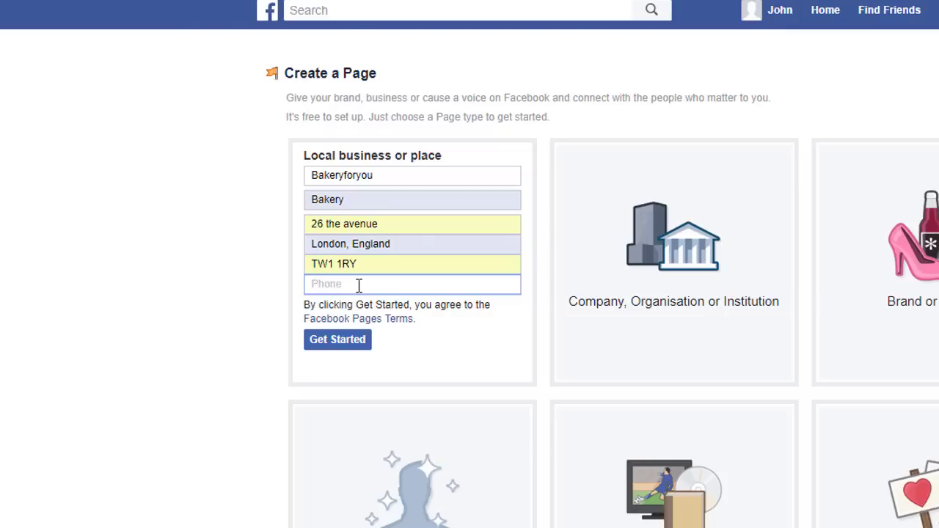
{"action": "type", "text": "0"}
{"action": "key", "text": "Down"}
{"action": "key", "text": "Down"}
{"action": "key", "text": "Down"}
{"action": "key", "text": "Return"}
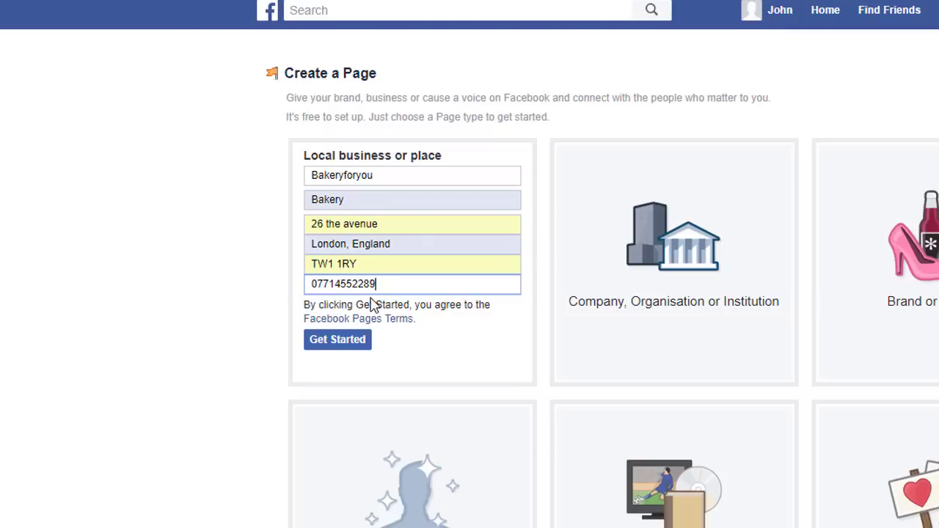
{"action": "left_click", "coordinate": [339, 344]}
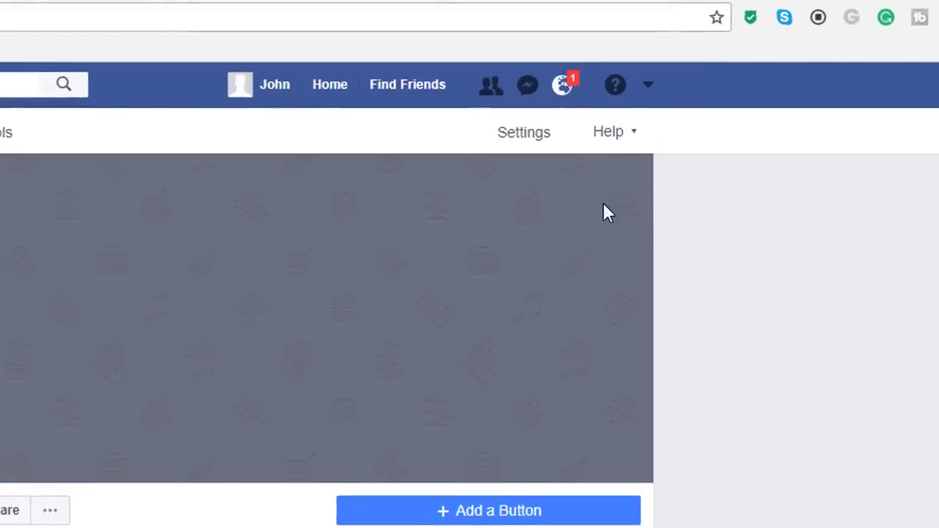
Step: Unpublish the Page, giving the reason that it isn't finished yet and that additional content is needed
{"action": "left_click", "coordinate": [544, 135]}
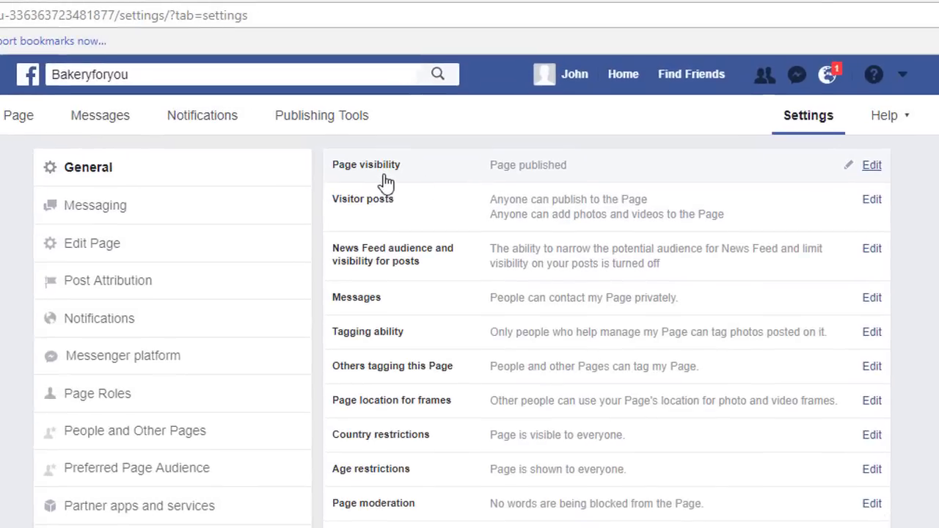
{"action": "left_click", "coordinate": [877, 171]}
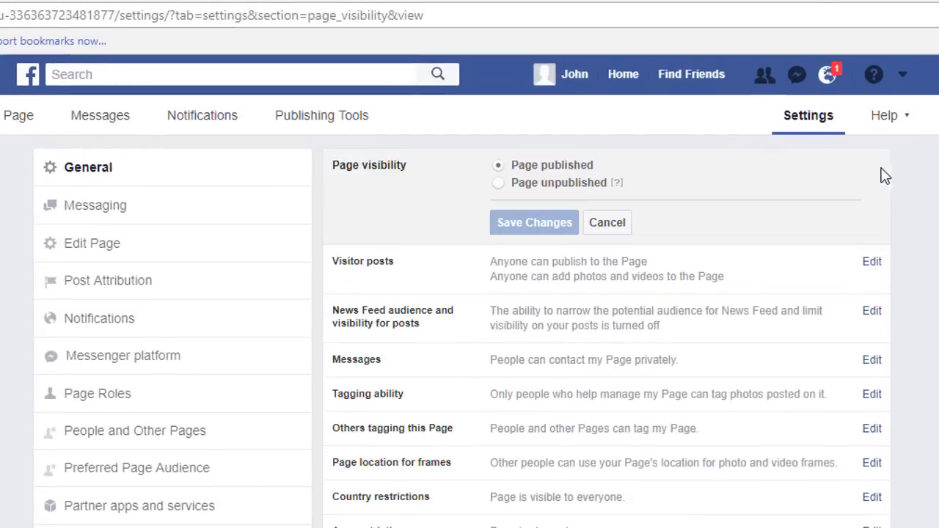
{"action": "left_click", "coordinate": [498, 185]}
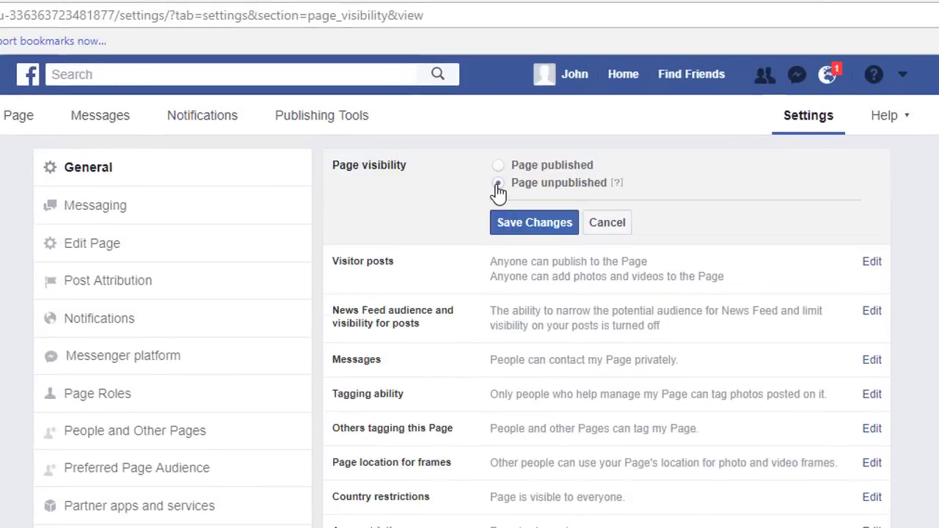
{"action": "left_click", "coordinate": [525, 231]}
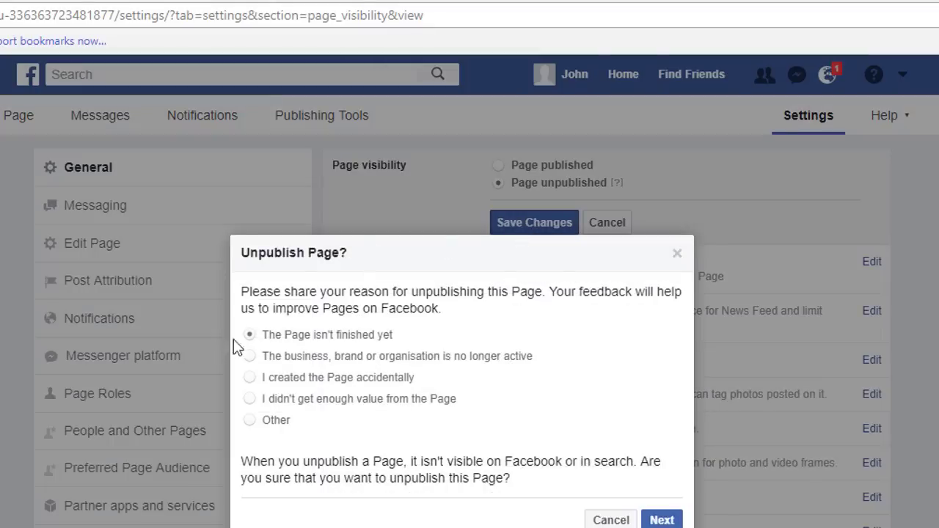
{"action": "left_click", "coordinate": [664, 519]}
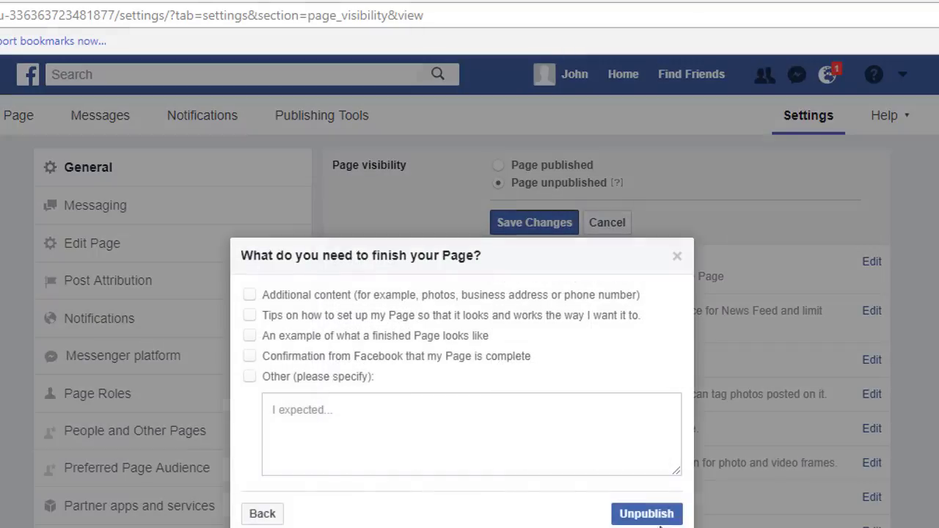
{"action": "left_click", "coordinate": [249, 295]}
{"action": "left_click", "coordinate": [633, 518]}
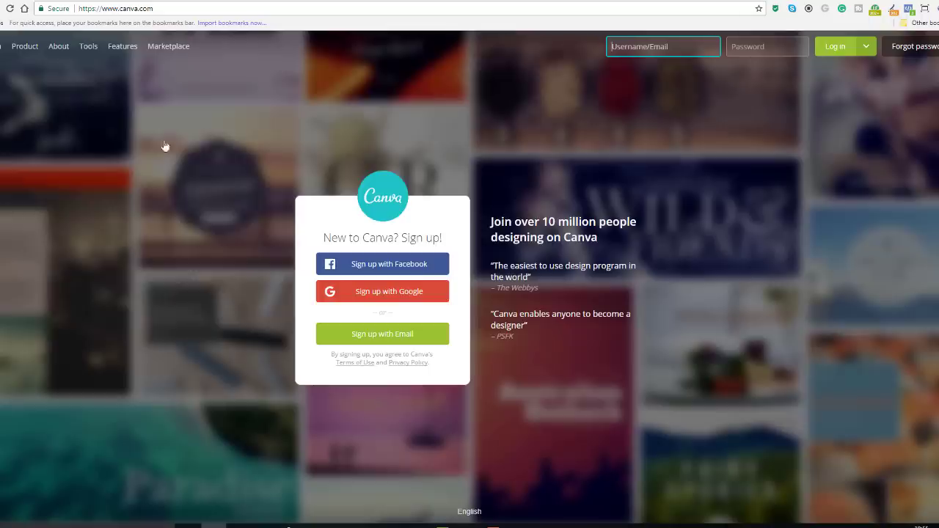
Step: Switch to Canva, sign up with Facebook and create a design with custom dimensions of 180 × 180 px
{"action": "left_click", "coordinate": [648, 440]}
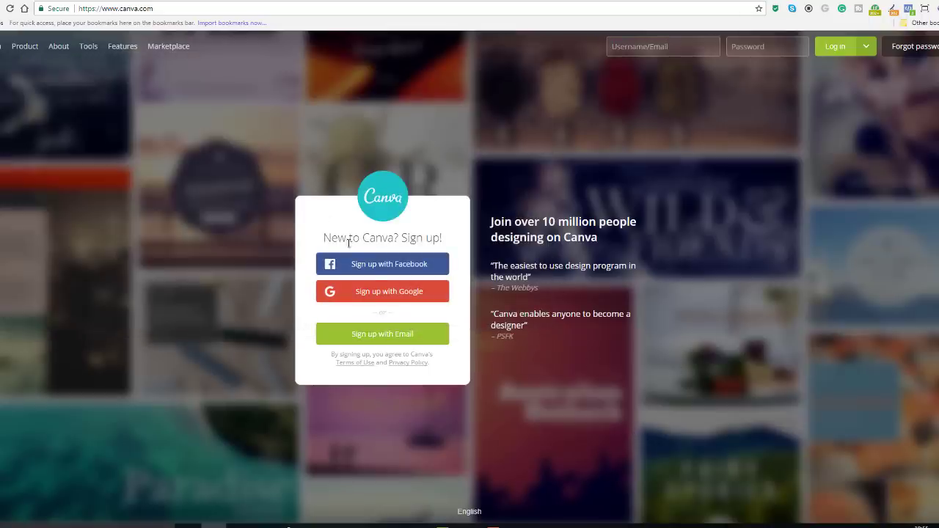
{"action": "left_click", "coordinate": [378, 271]}
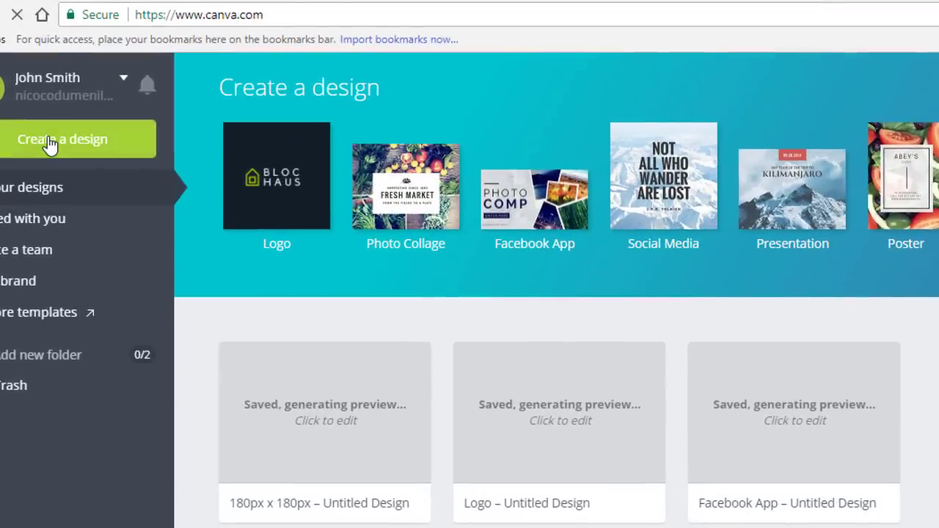
{"action": "left_click", "coordinate": [49, 144]}
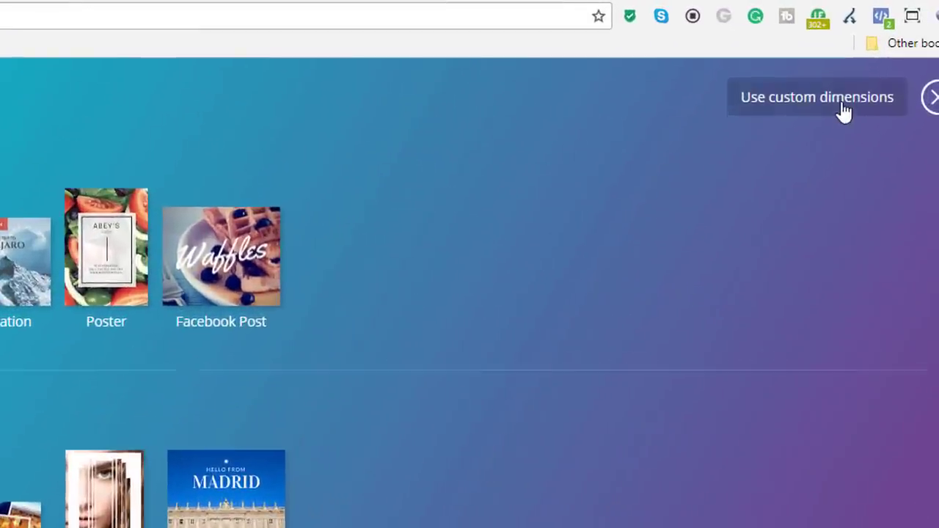
{"action": "left_click", "coordinate": [887, 56]}
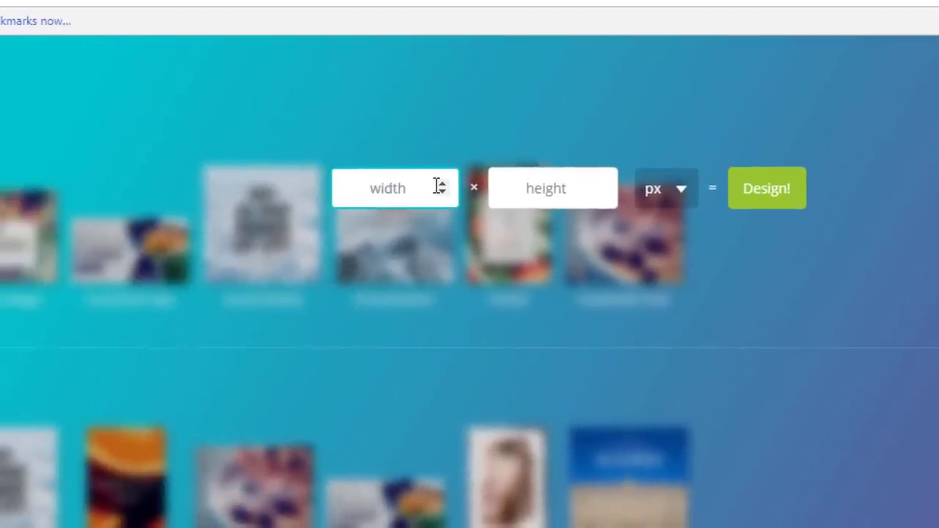
{"action": "type", "text": "180"}
{"action": "left_click", "coordinate": [521, 190]}
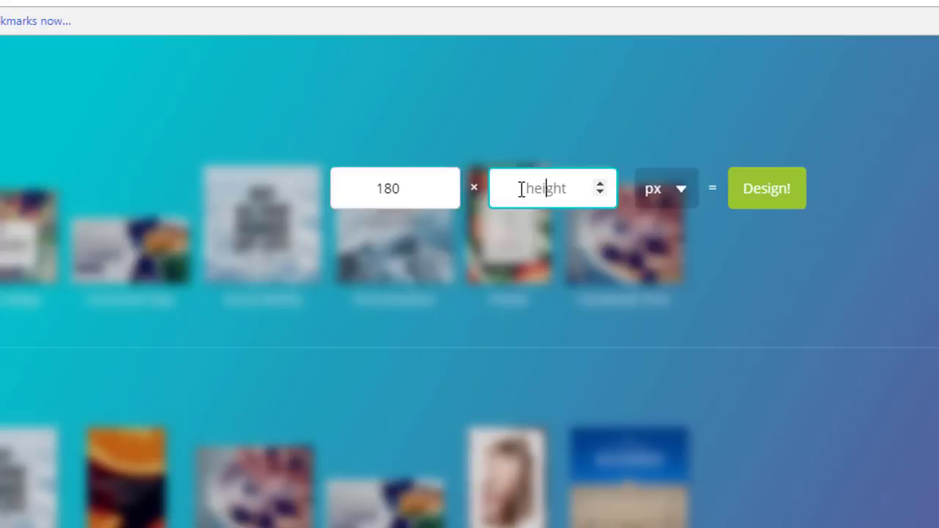
{"action": "type", "text": "180"}
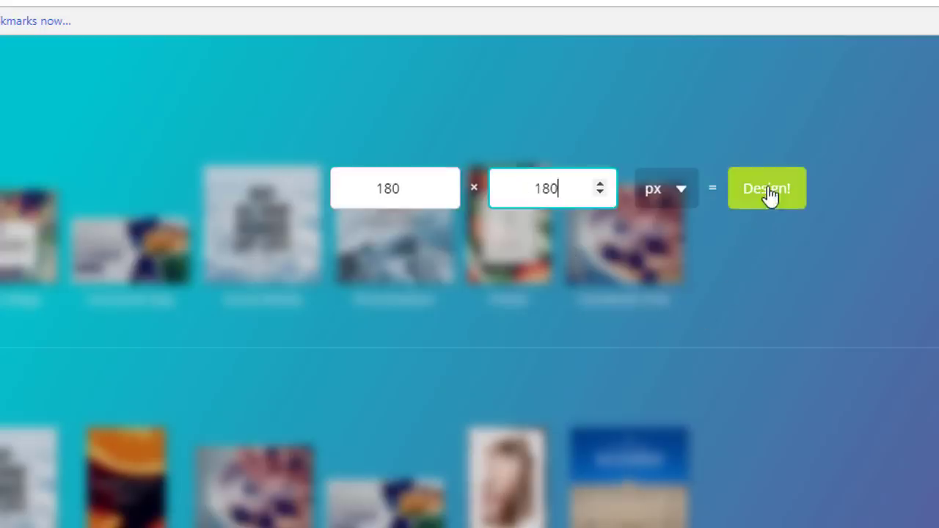
{"action": "left_click", "coordinate": [767, 191]}
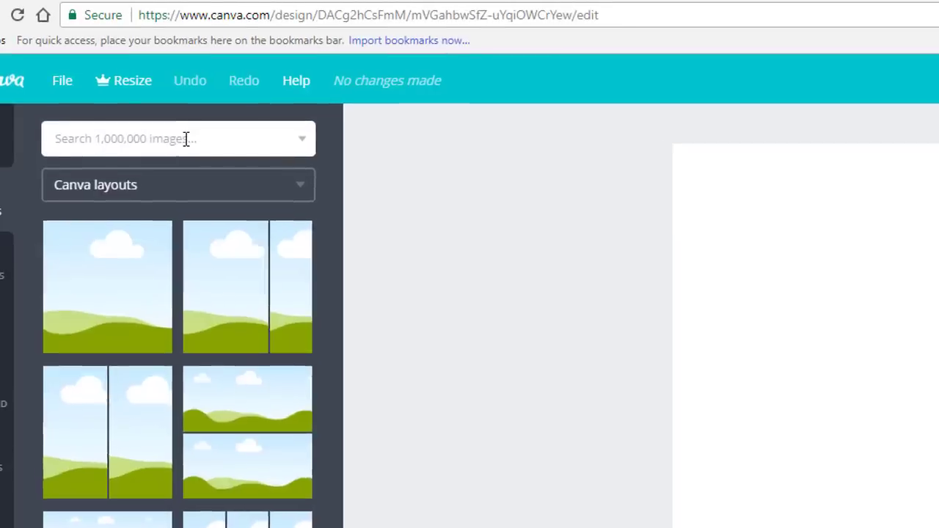
Step: Search the image library for "bakery" and place the free photo of round loaves and baguettes on the canvas
{"action": "left_click", "coordinate": [185, 138]}
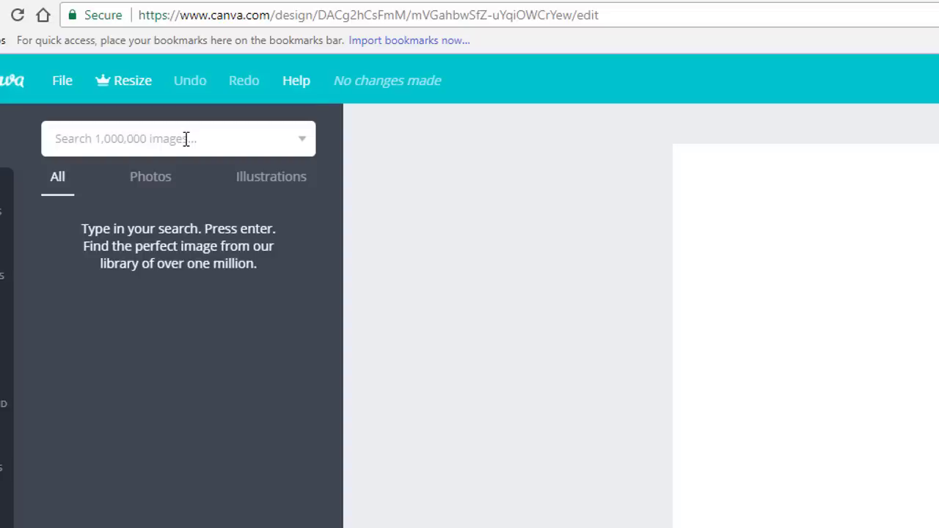
{"action": "type", "text": "bakery"}
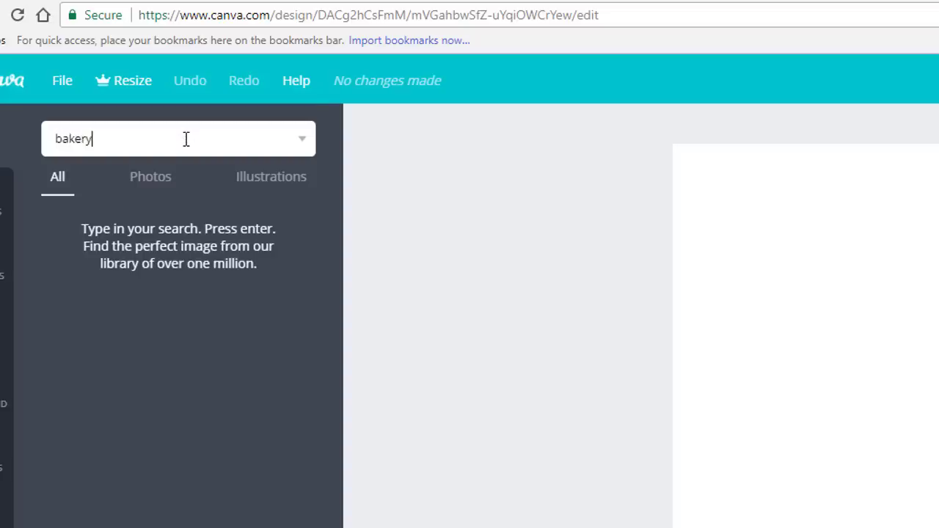
{"action": "key", "text": "Return"}
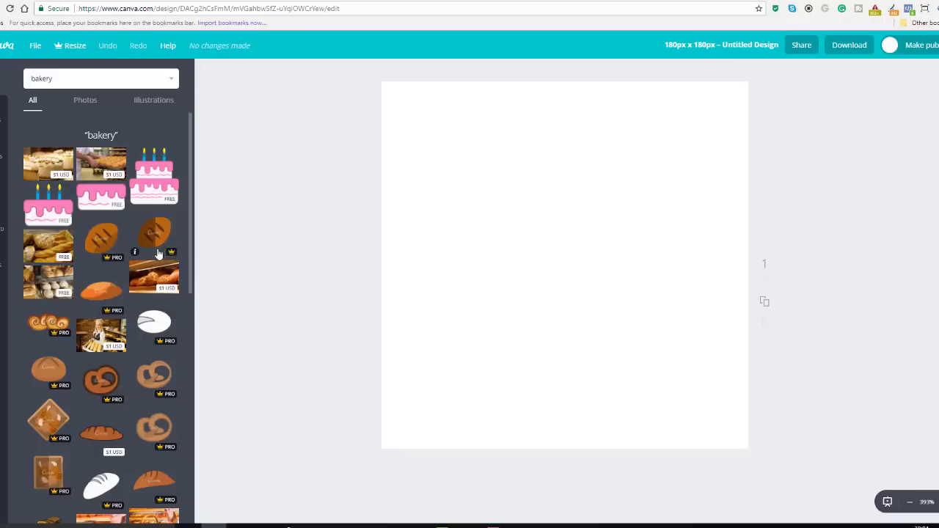
{"action": "left_click_drag", "start_coordinate": [50, 249], "coordinate": [567, 254]}
Step: Reposition and enlarge the bread photo to fill the whole square canvas, and download the design as a PNG
{"action": "scroll", "coordinate": [352, 203], "scroll_direction": "up", "scroll_amount": 1}
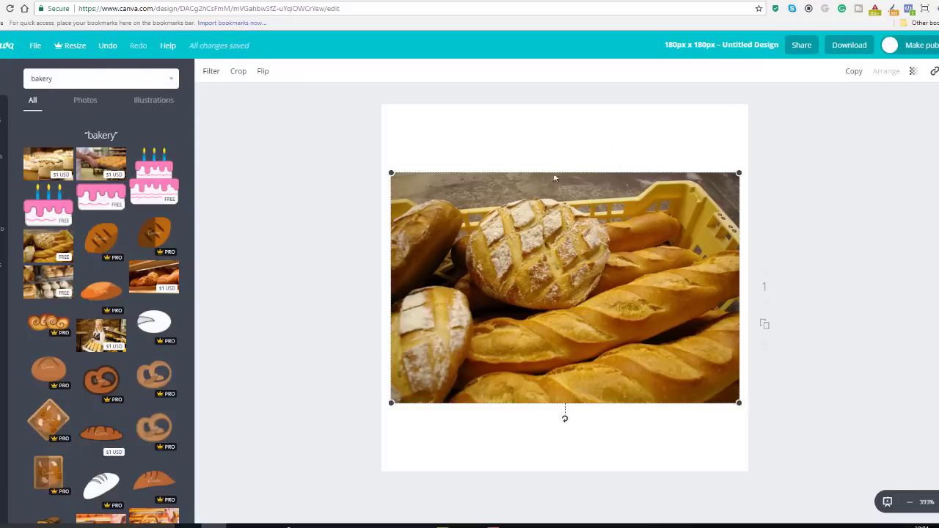
{"action": "left_click_drag", "start_coordinate": [528, 216], "coordinate": [518, 146]}
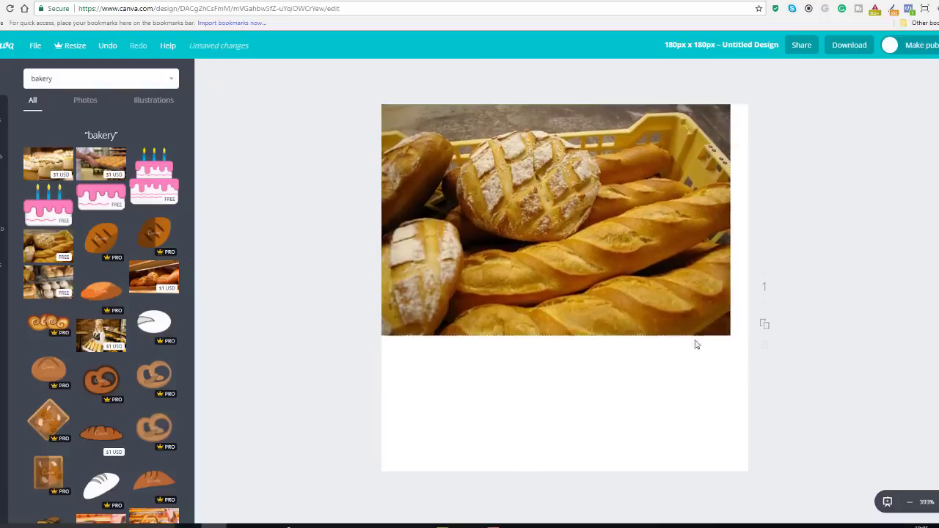
{"action": "left_click_drag", "start_coordinate": [731, 335], "coordinate": [936, 507]}
{"action": "left_click_drag", "start_coordinate": [583, 241], "coordinate": [495, 219]}
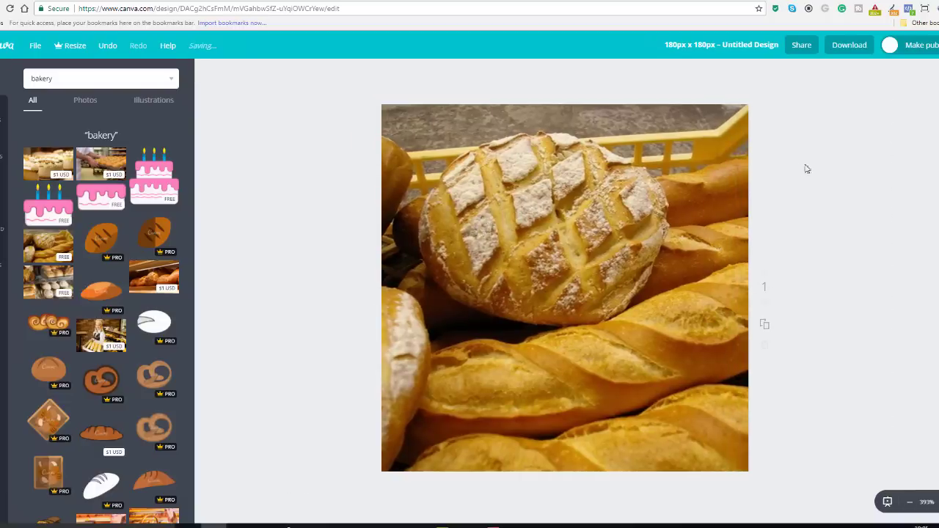
{"action": "left_click", "coordinate": [851, 46]}
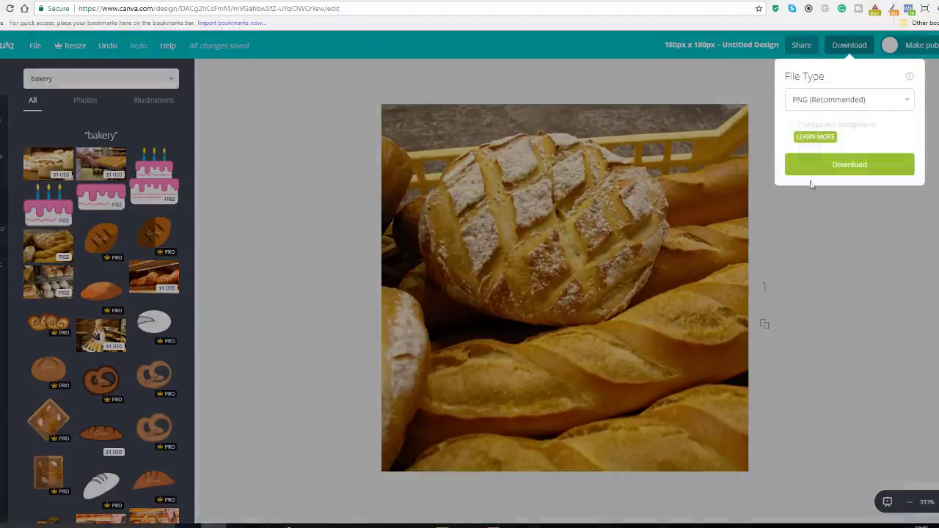
{"action": "left_click", "coordinate": [825, 170]}
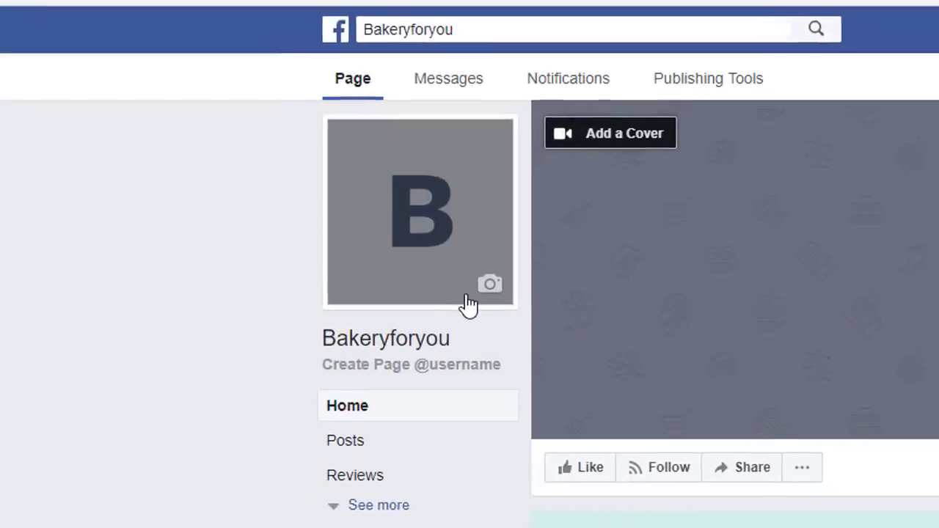
{"action": "mouse_move", "coordinate": [488, 293]}
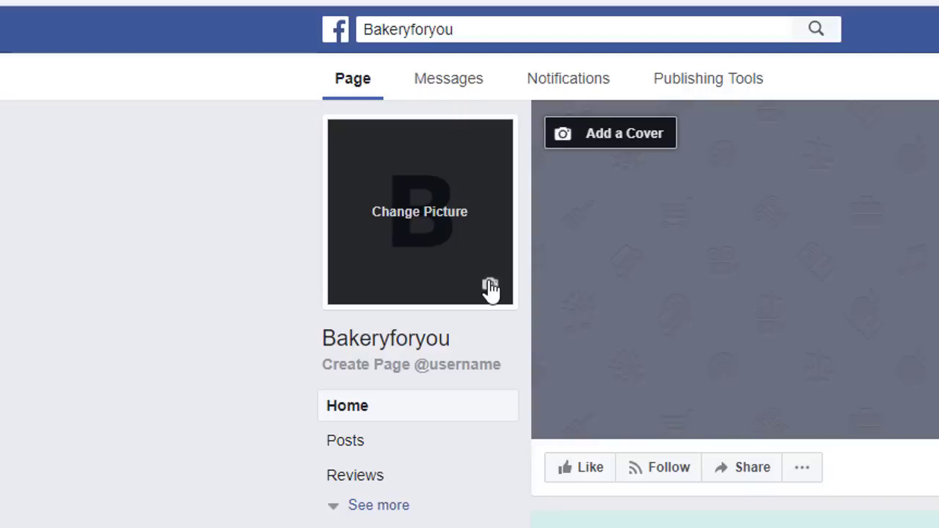
{"action": "left_click", "coordinate": [490, 286]}
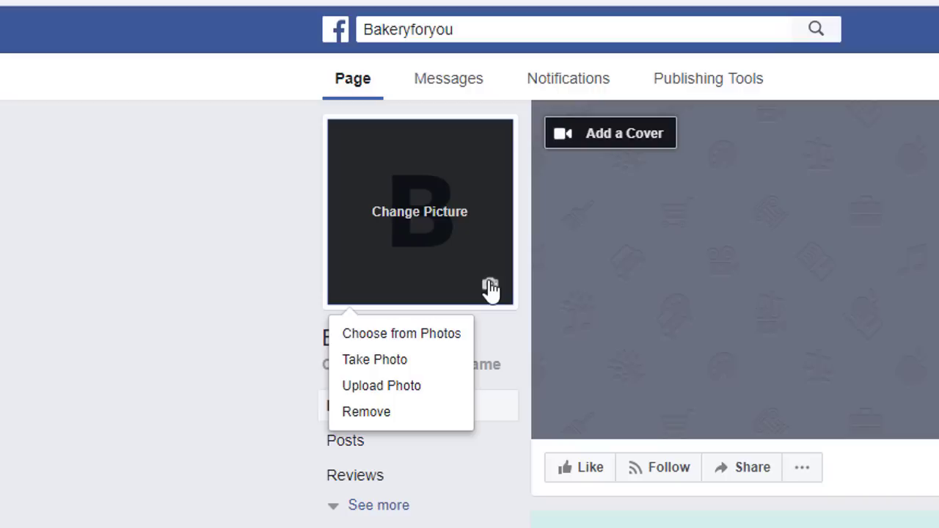
{"action": "left_click", "coordinate": [418, 393]}
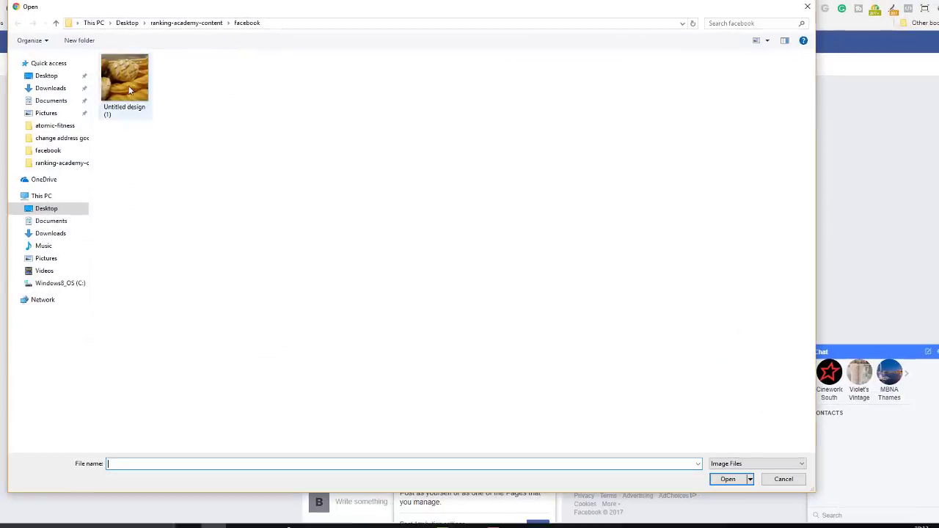
{"action": "left_click", "coordinate": [128, 90]}
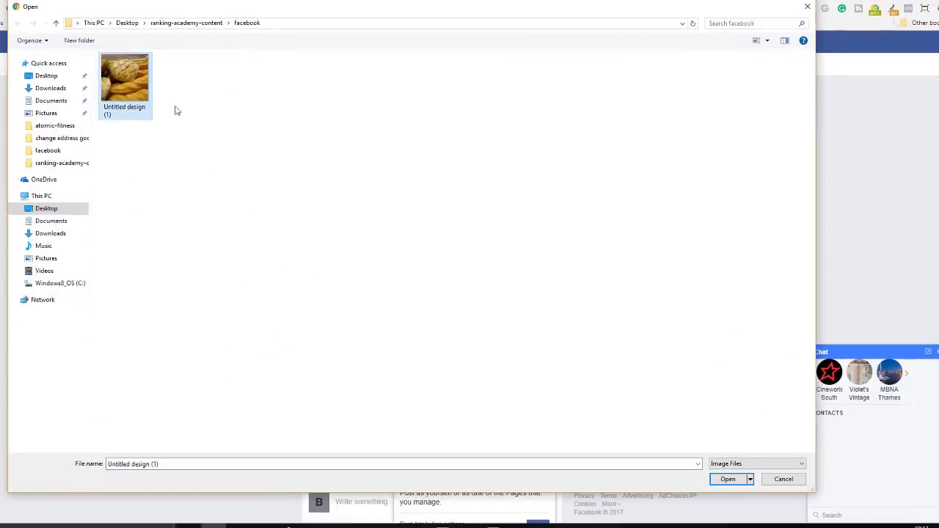
{"action": "left_click", "coordinate": [728, 480]}
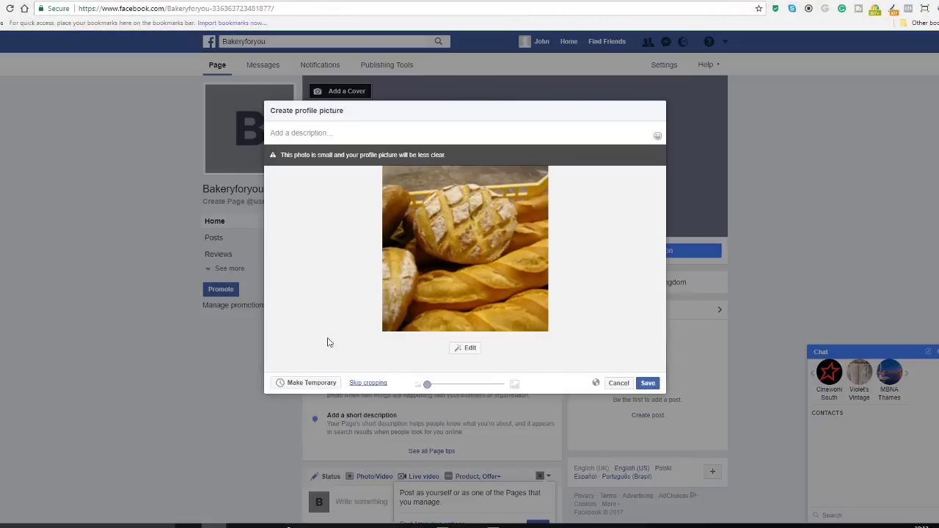
{"action": "left_click", "coordinate": [649, 384]}
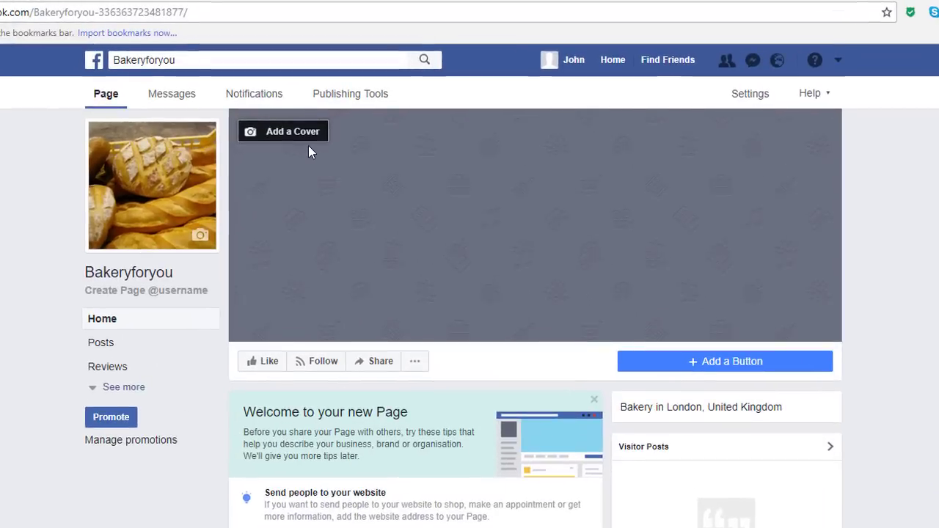
Step: Upload the banner image "Untitled-design-(3)" as the Page's cover photo and save it
{"action": "left_click", "coordinate": [255, 142]}
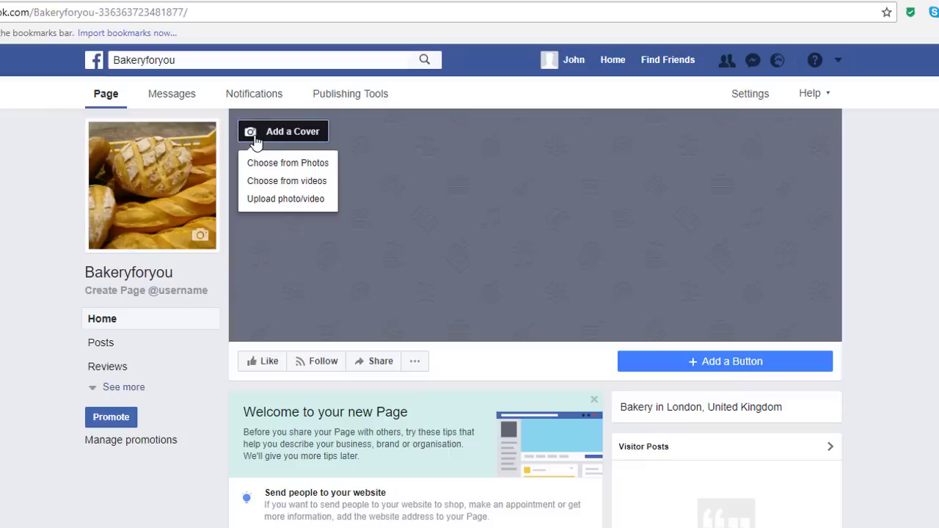
{"action": "left_click", "coordinate": [286, 204]}
{"action": "left_click", "coordinate": [107, 132]}
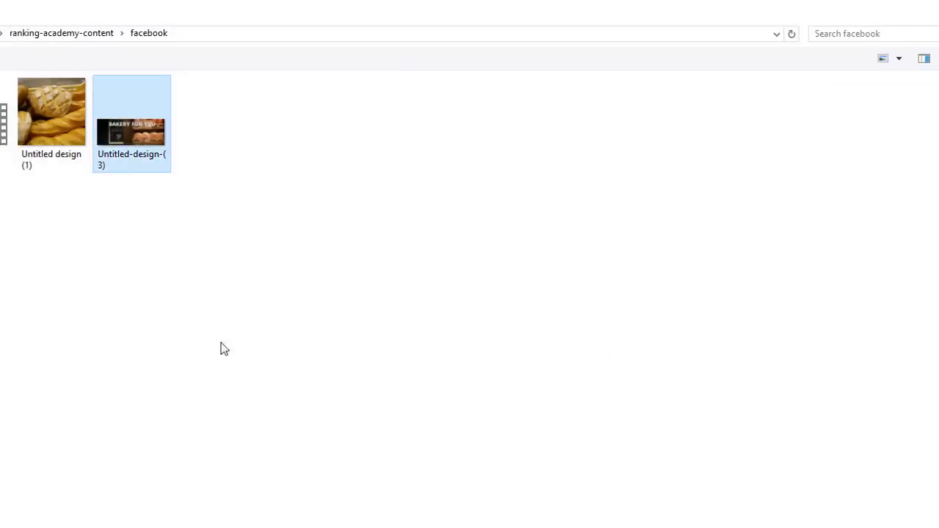
{"action": "key", "text": "Return"}
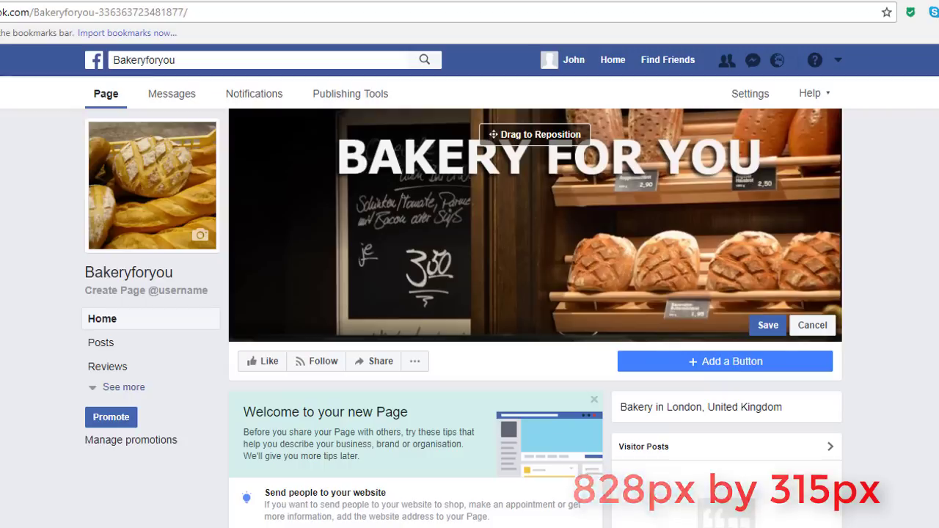
{"action": "left_click", "coordinate": [760, 329]}
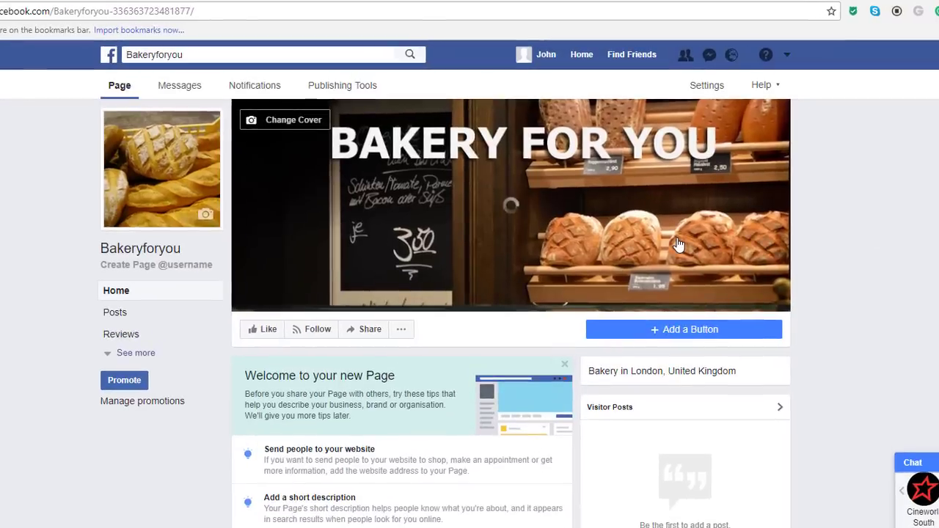
{"action": "left_click", "coordinate": [677, 244]}
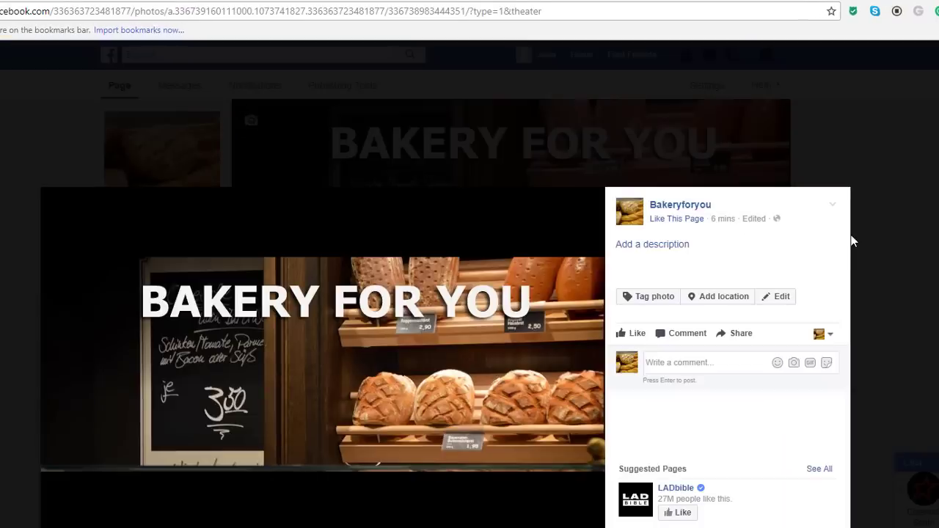
{"action": "left_click", "coordinate": [669, 250]}
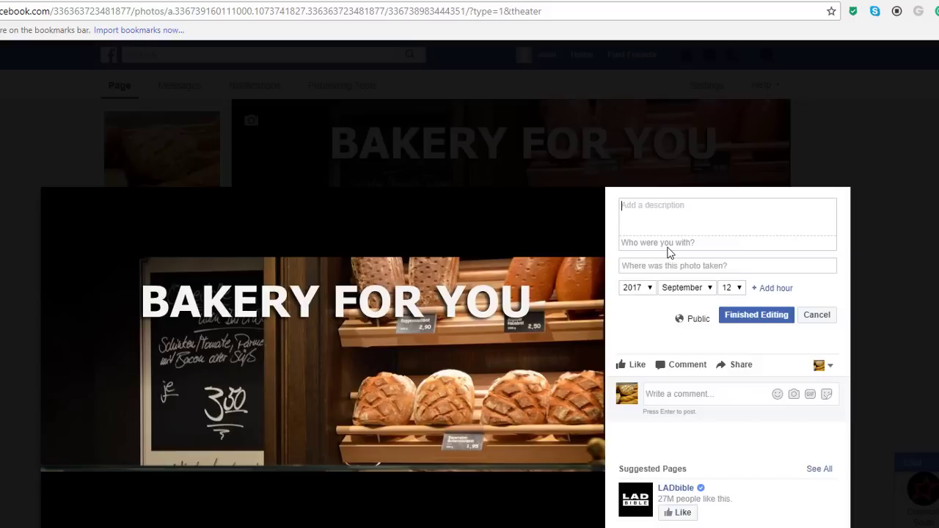
{"action": "right_click", "coordinate": [670, 209]}
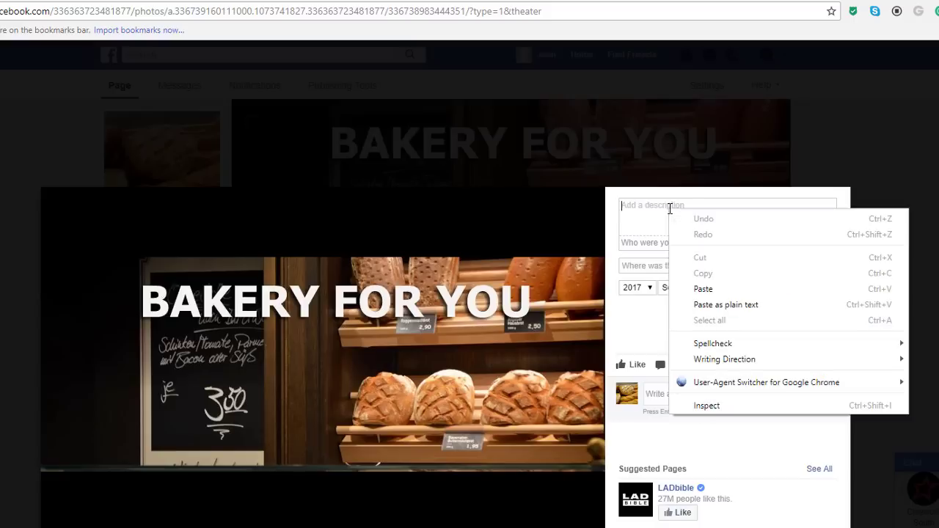
{"action": "left_click", "coordinate": [709, 291]}
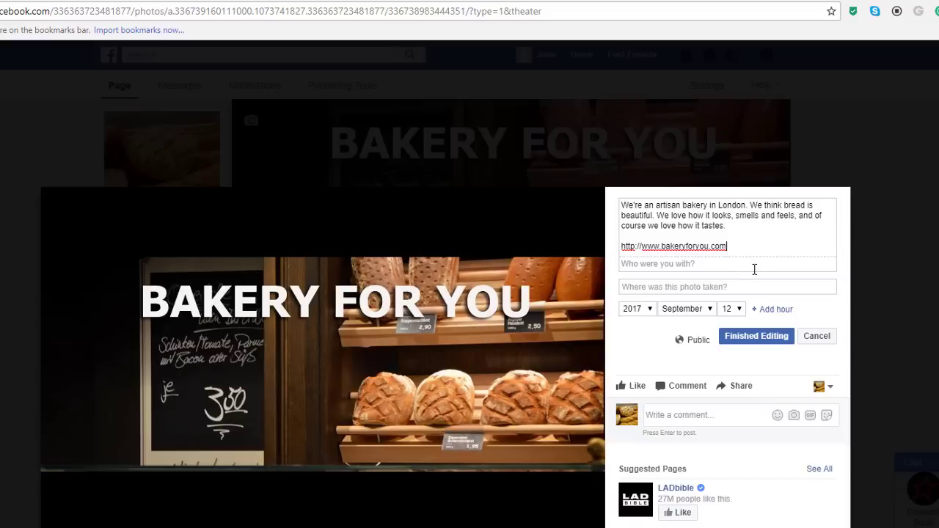
{"action": "left_click", "coordinate": [765, 335]}
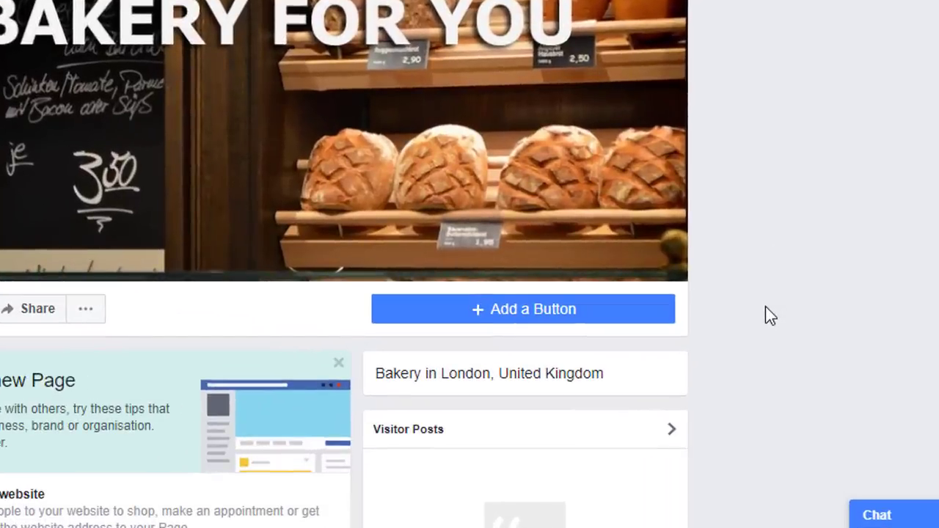
Step: Start adding a button to the Page and examine the choices for booking services, getting in touch and learning more
{"action": "left_click", "coordinate": [642, 323]}
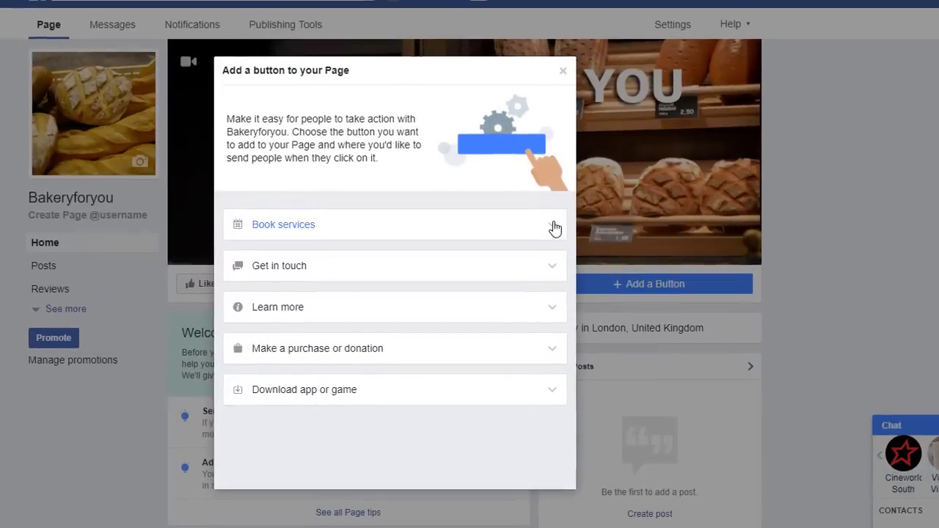
{"action": "left_click", "coordinate": [555, 228]}
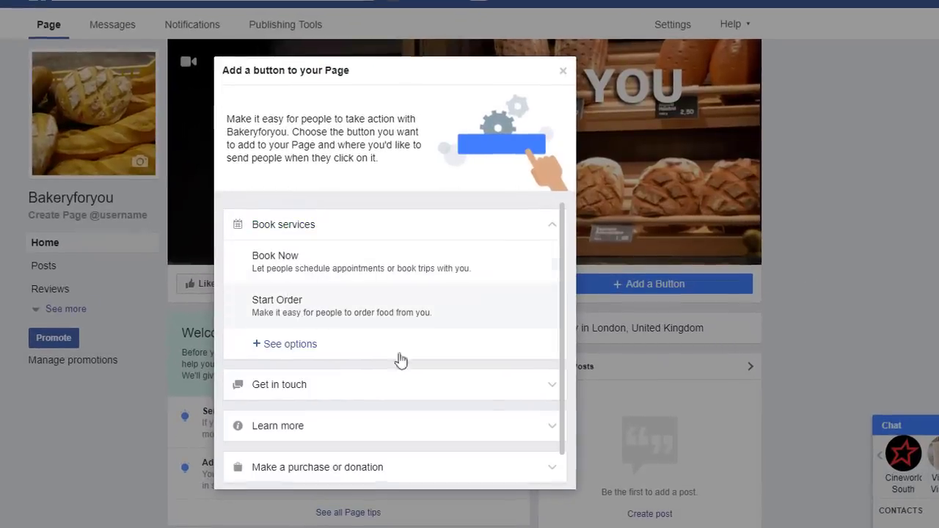
{"action": "left_click", "coordinate": [553, 388]}
{"action": "scroll", "coordinate": [527, 378], "scroll_direction": "down", "scroll_amount": 3}
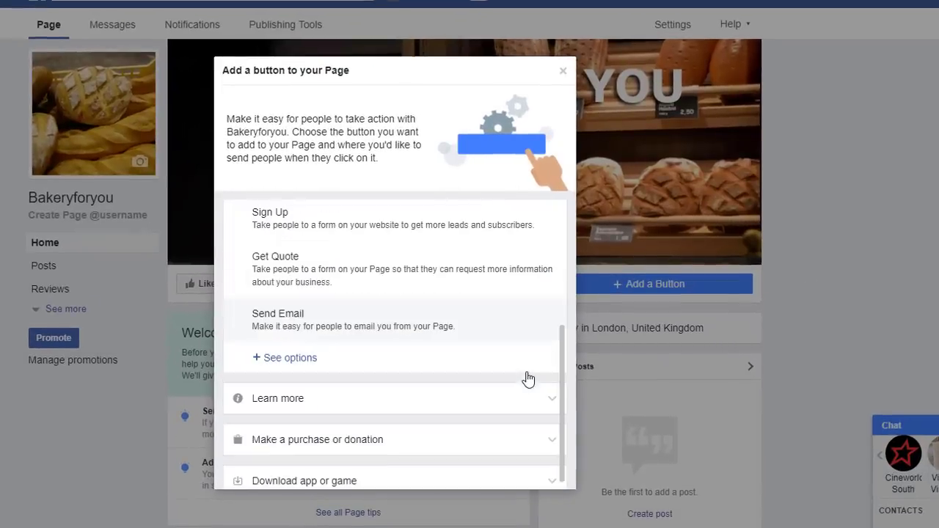
{"action": "scroll", "coordinate": [457, 385], "scroll_direction": "up", "scroll_amount": 3}
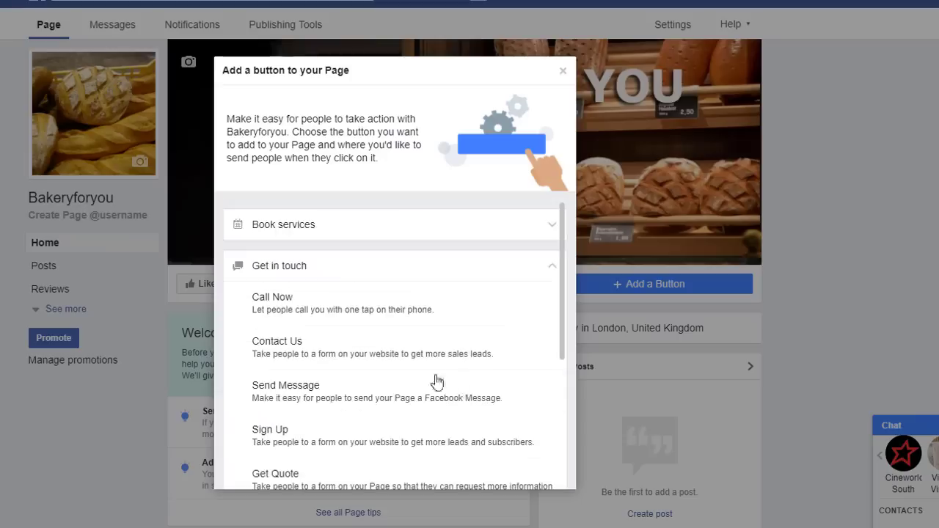
{"action": "scroll", "coordinate": [294, 290], "scroll_direction": "down", "scroll_amount": 1}
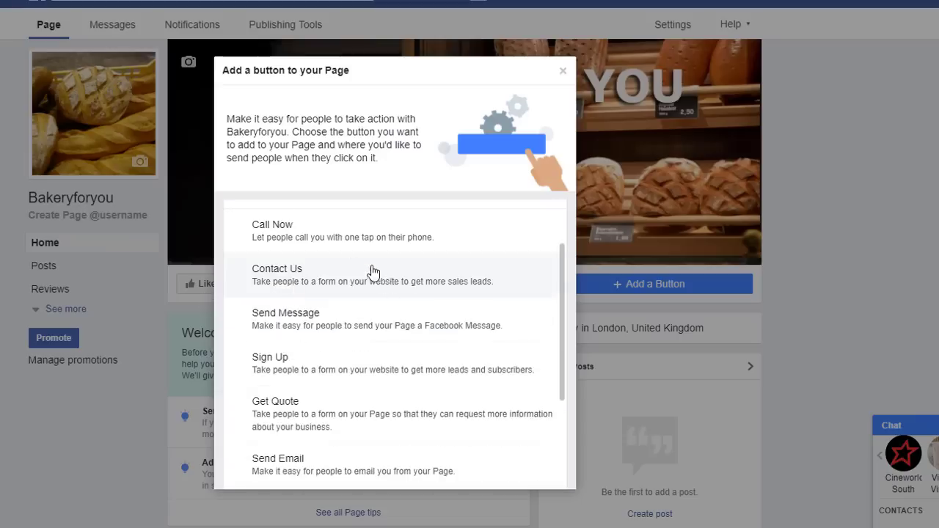
{"action": "scroll", "coordinate": [367, 269], "scroll_direction": "down", "scroll_amount": 1}
{"action": "scroll", "coordinate": [455, 404], "scroll_direction": "down", "scroll_amount": 1}
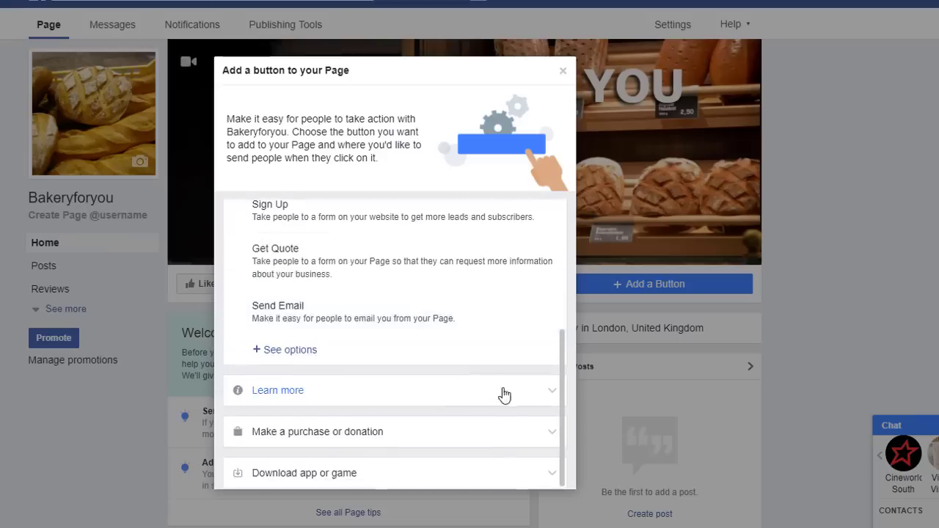
{"action": "left_click", "coordinate": [543, 394]}
{"action": "scroll", "coordinate": [487, 387], "scroll_direction": "up", "scroll_amount": 1}
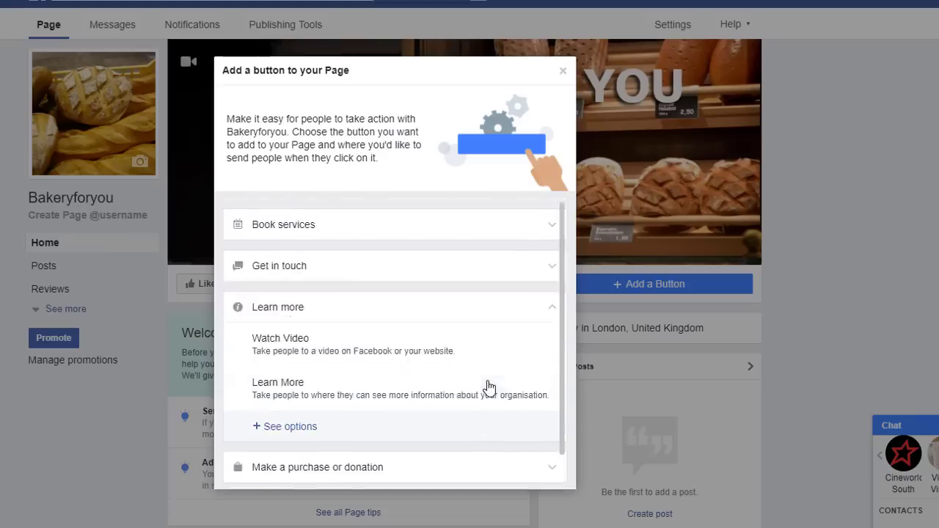
{"action": "left_click", "coordinate": [550, 308]}
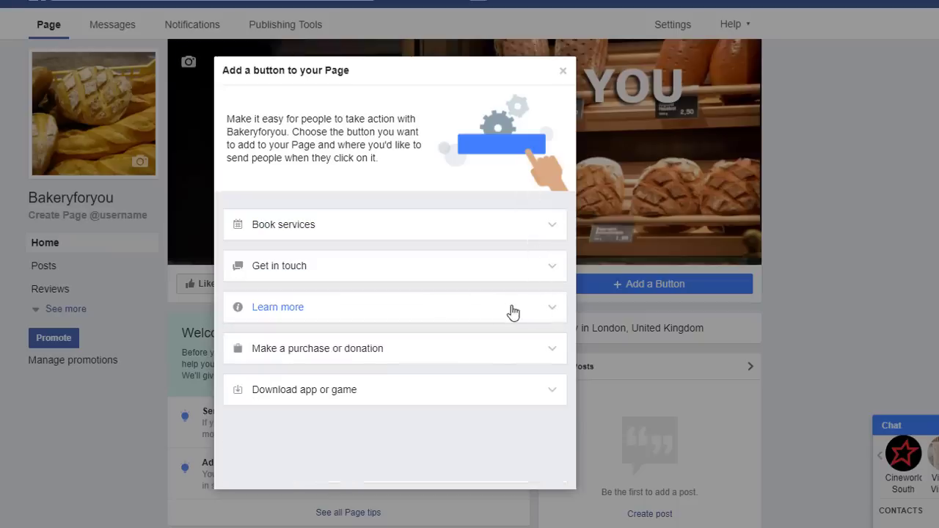
{"action": "left_click", "coordinate": [555, 313]}
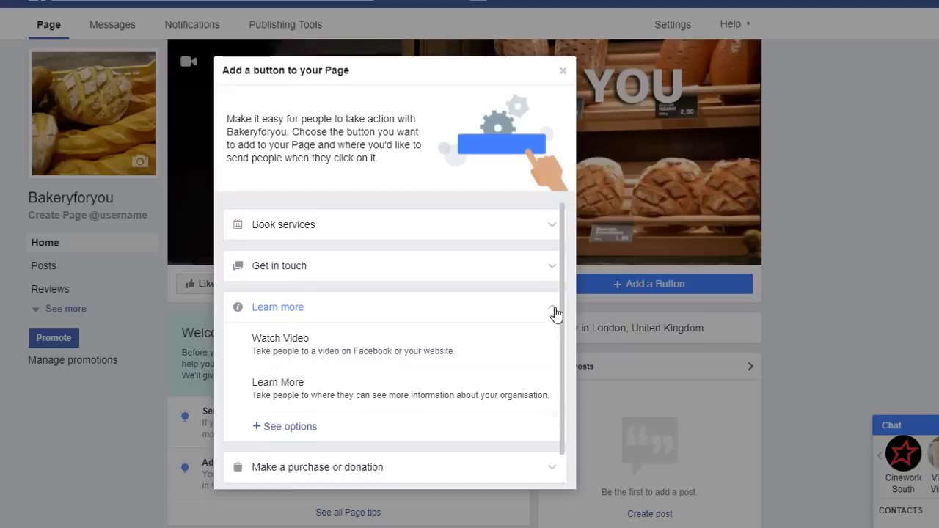
{"action": "scroll", "coordinate": [555, 313], "scroll_direction": "down", "scroll_amount": 1}
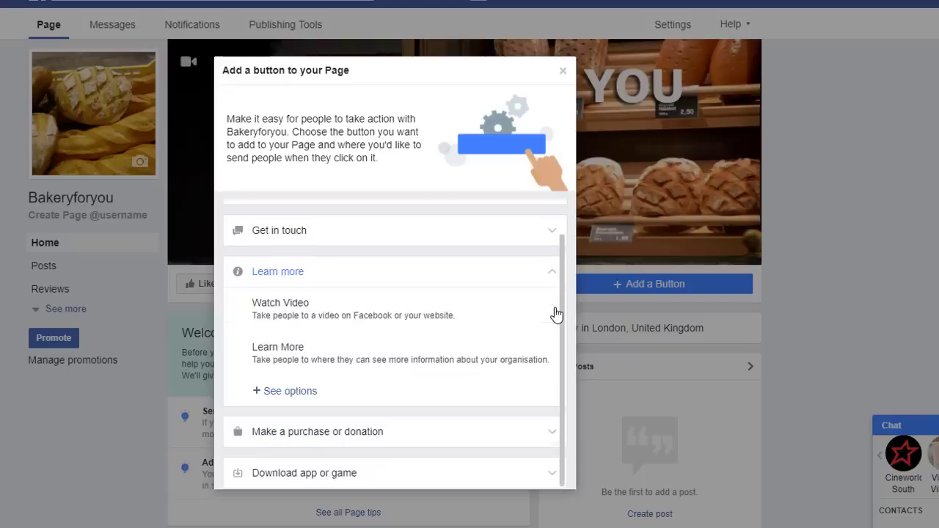
{"action": "left_click", "coordinate": [311, 357]}
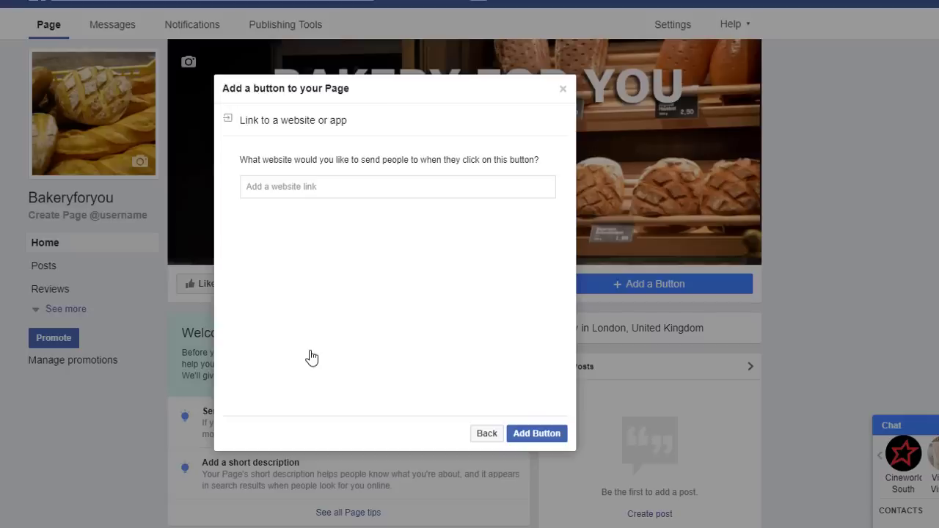
{"action": "left_click", "coordinate": [308, 190]}
{"action": "type", "text": "http://"}
{"action": "type", "text": "www.bakeryforyou.com"}
{"action": "left_click", "coordinate": [539, 434]}
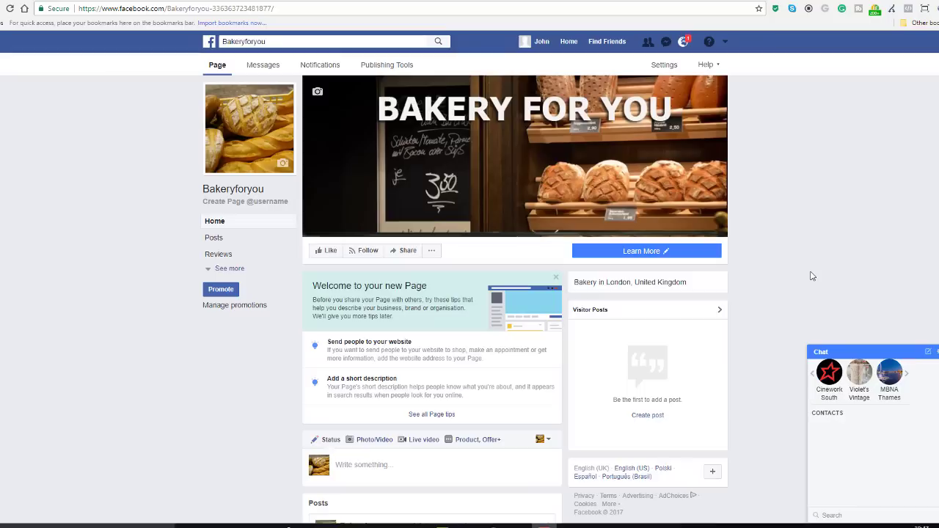
Step: Save the Page's short description as "There's bread, and then there's artisinal organic bread, hand made using stoneground flour and decades of experience."
{"action": "mouse_move", "coordinate": [676, 261]}
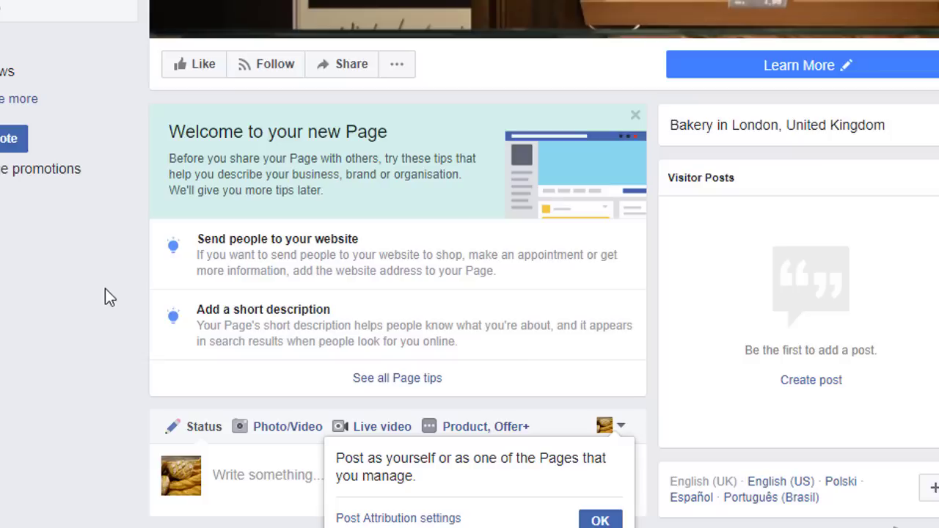
{"action": "left_click", "coordinate": [258, 328]}
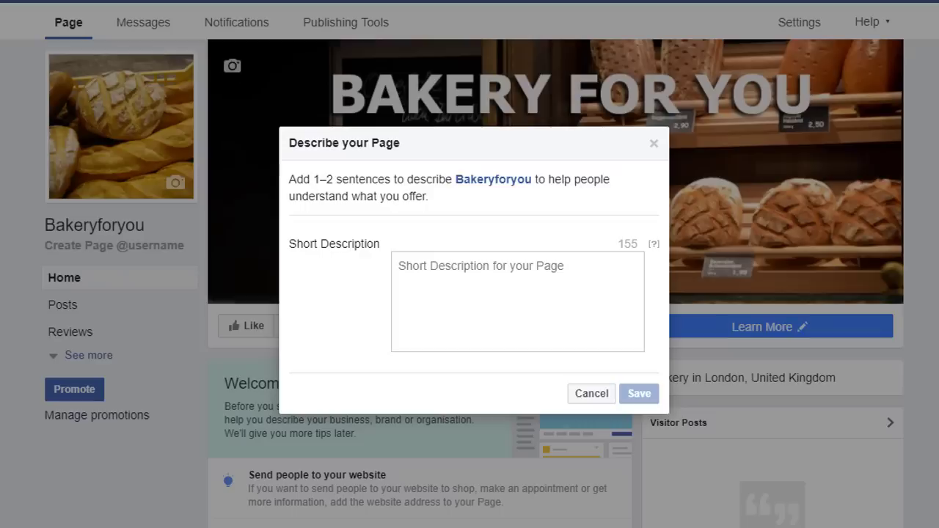
{"action": "type", "text": "There's bread, and then there's artisinal organic bread, hand made using stoneground flour and decades of experience. Browse our bakery for loaves you'll l"}
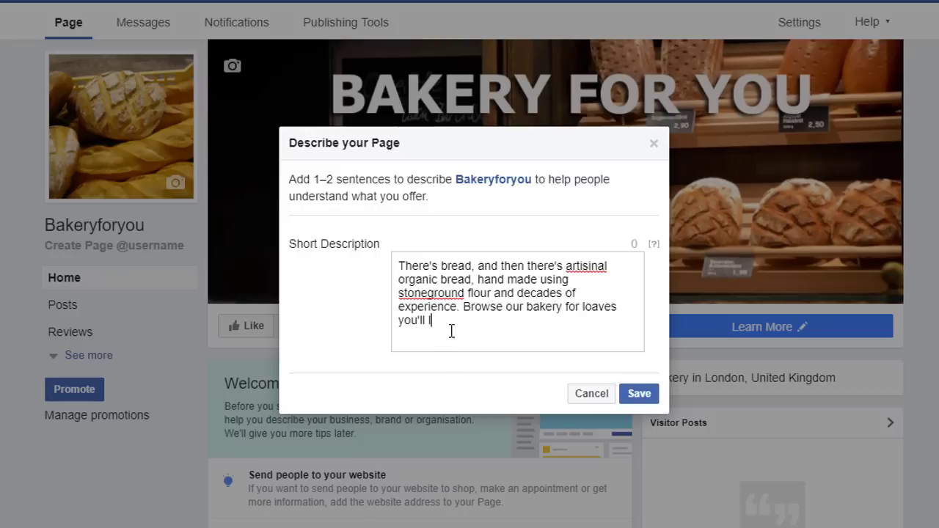
{"action": "left_click_drag", "start_coordinate": [463, 308], "coordinate": [476, 324]}
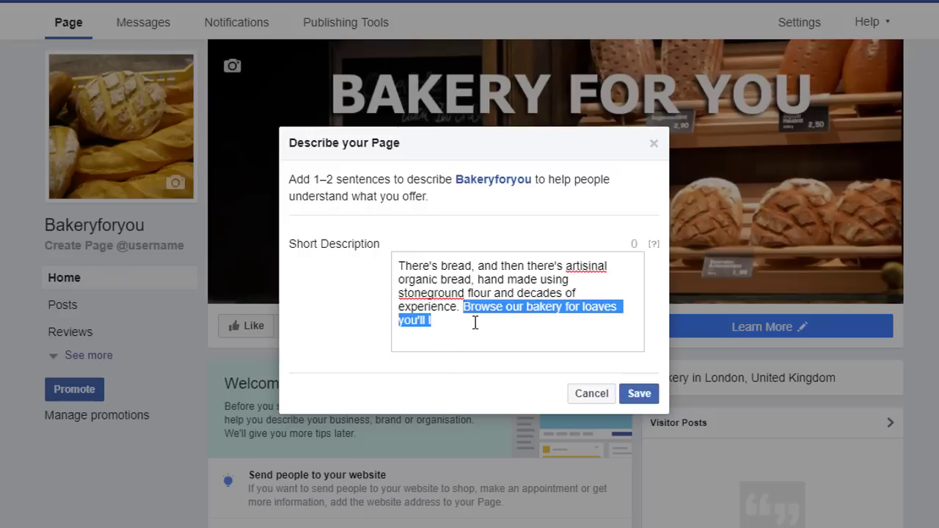
{"action": "key", "text": "BackSpace"}
{"action": "left_click", "coordinate": [640, 394]}
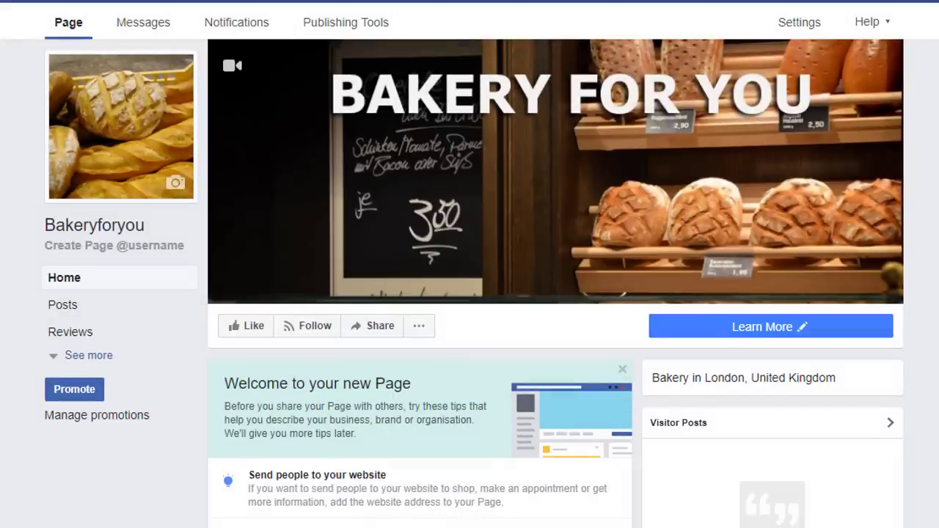
{"action": "scroll", "coordinate": [555, 294], "scroll_direction": "down", "scroll_amount": 1}
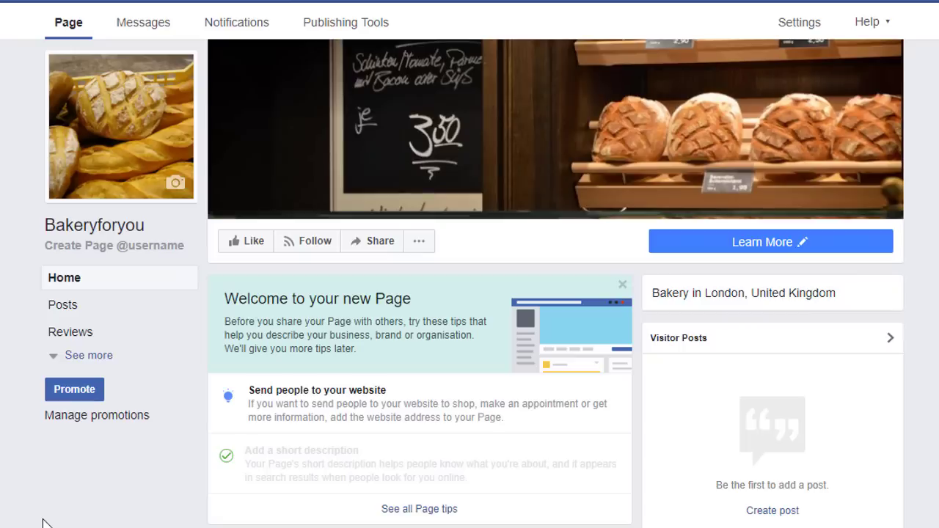
{"action": "left_click", "coordinate": [284, 415]}
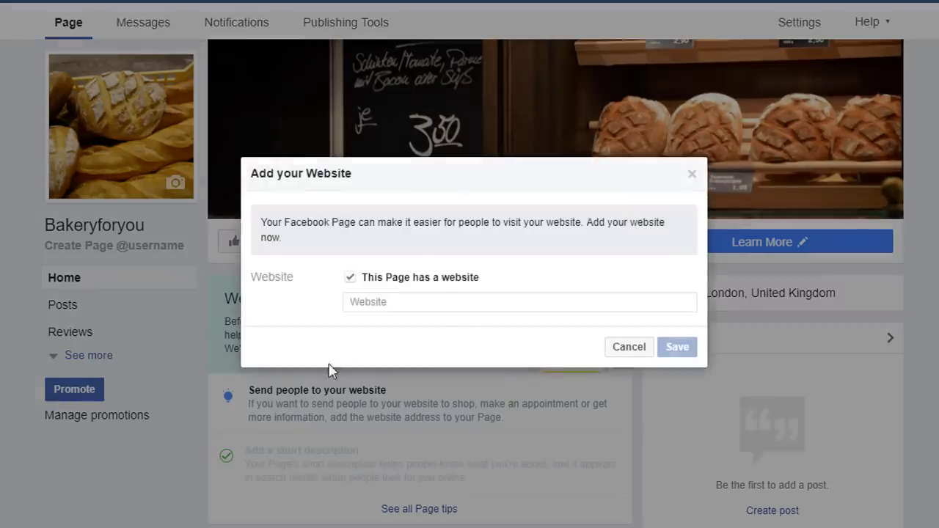
{"action": "left_click", "coordinate": [455, 298]}
{"action": "type", "text": "h"}
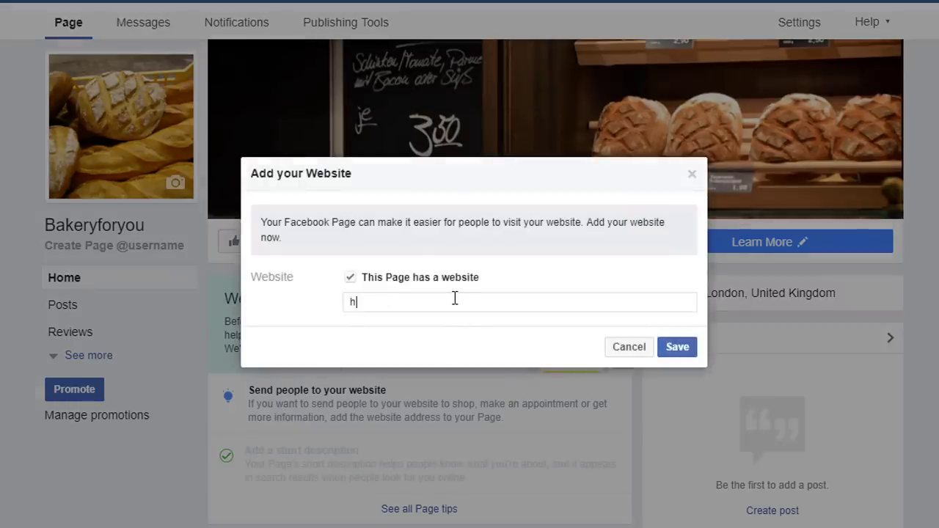
{"action": "type", "text": "ttp:"}
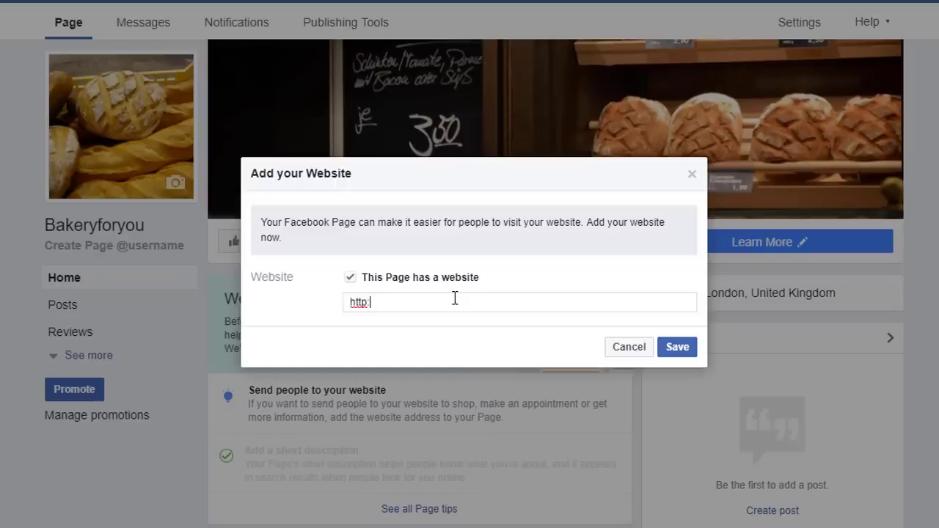
{"action": "type", "text": "//www.bakeryforyou.com"}
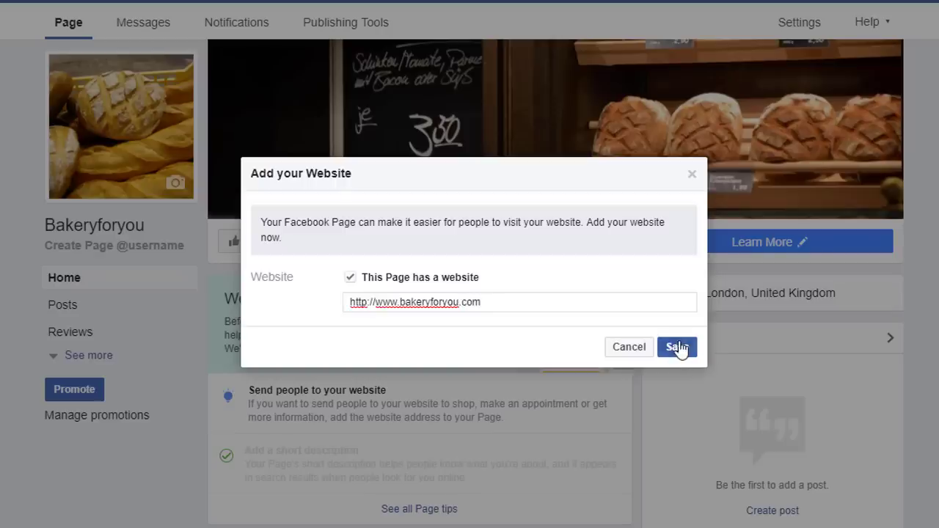
{"action": "left_click", "coordinate": [677, 347]}
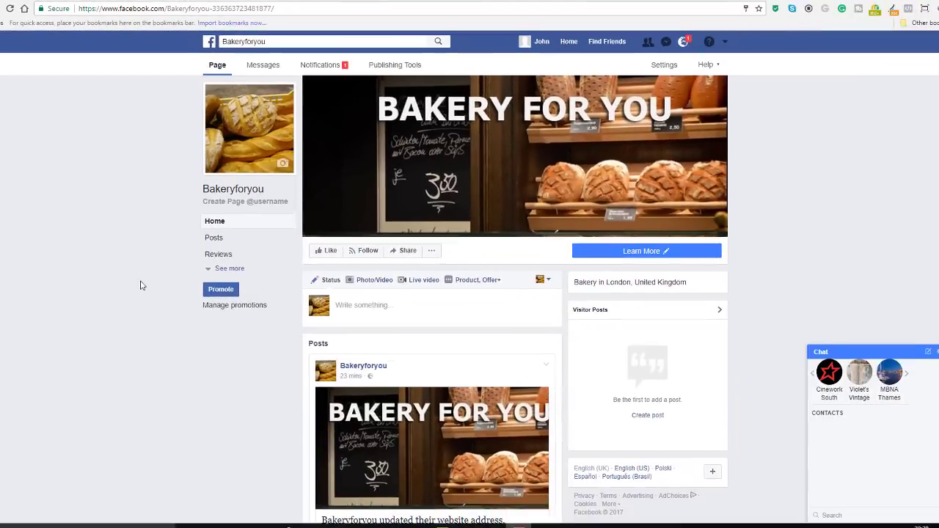
{"action": "scroll", "coordinate": [154, 284], "scroll_direction": "down", "scroll_amount": 5}
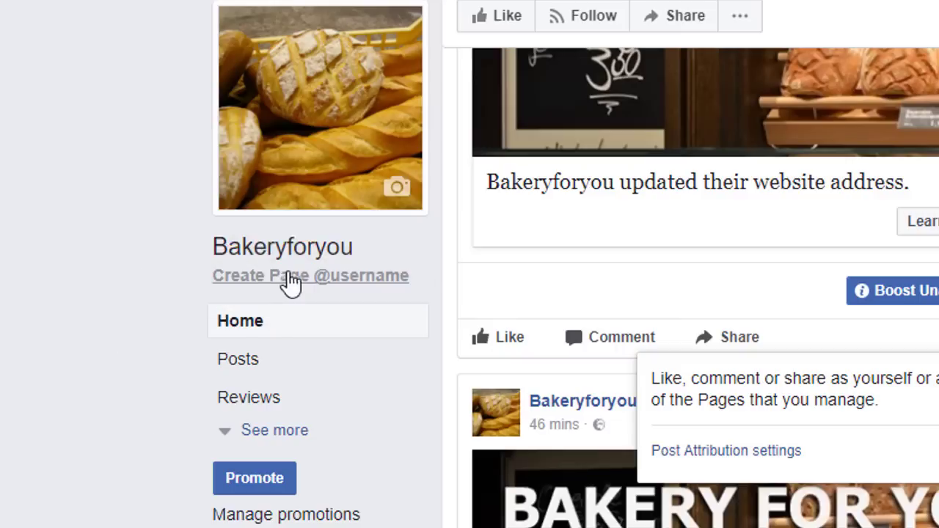
{"action": "left_click", "coordinate": [291, 283]}
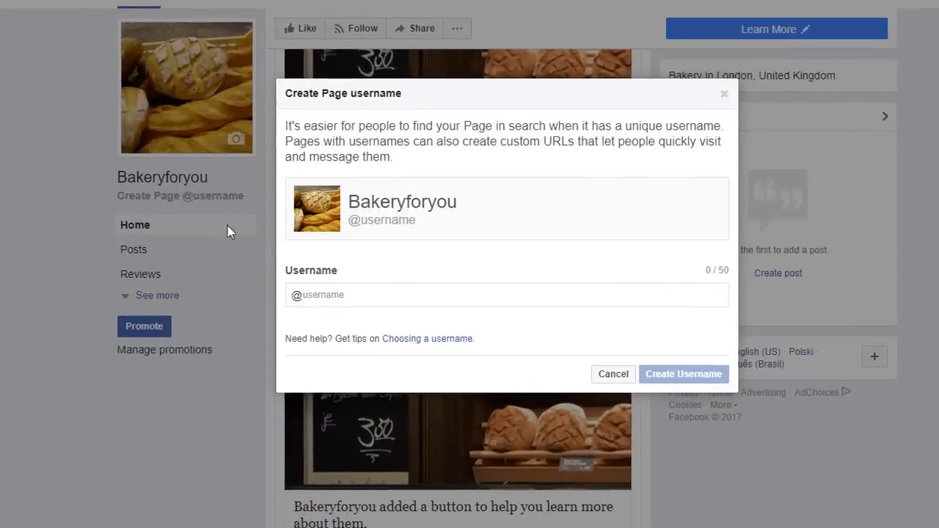
{"action": "left_click", "coordinate": [326, 294]}
{"action": "type", "text": "bakery"}
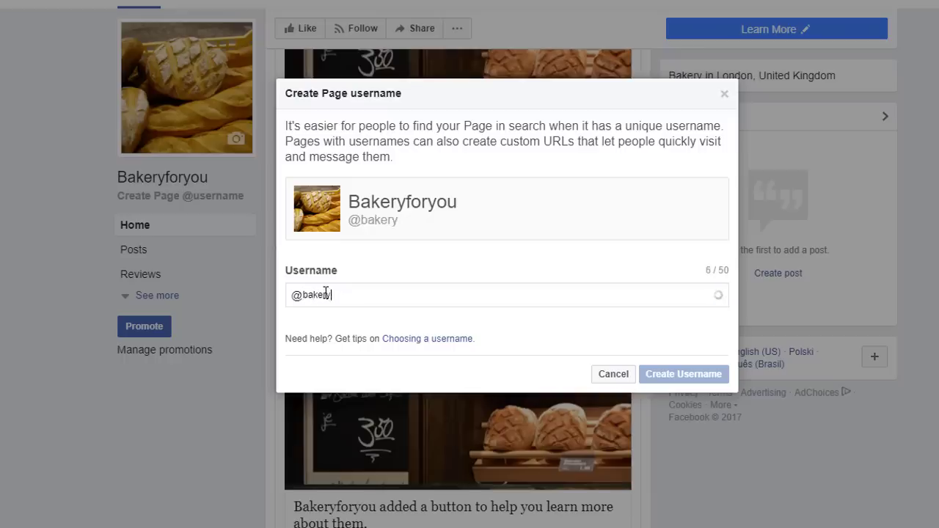
{"action": "type", "text": "foryou"}
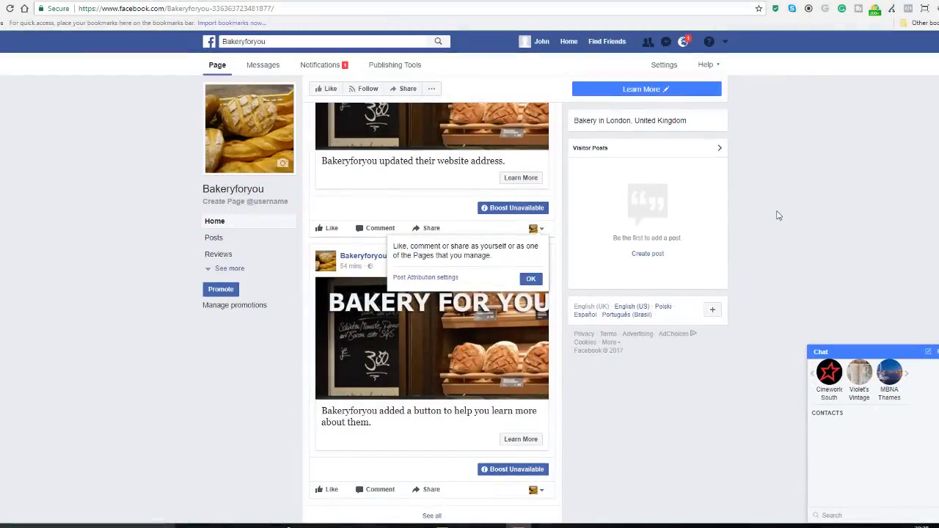
Step: Dismiss the post attribution tip, then change the Page visibility to Page published in the general settings and save it
{"action": "left_click", "coordinate": [531, 279]}
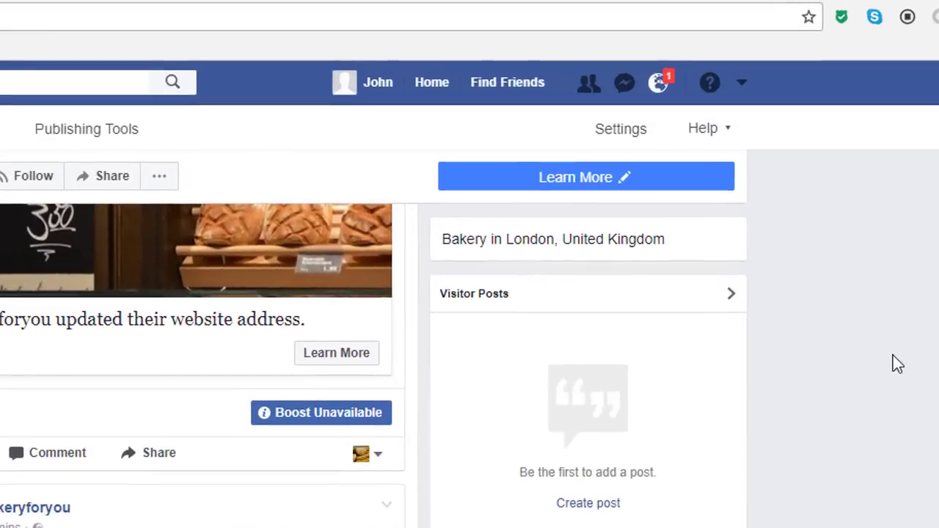
{"action": "left_click", "coordinate": [630, 130]}
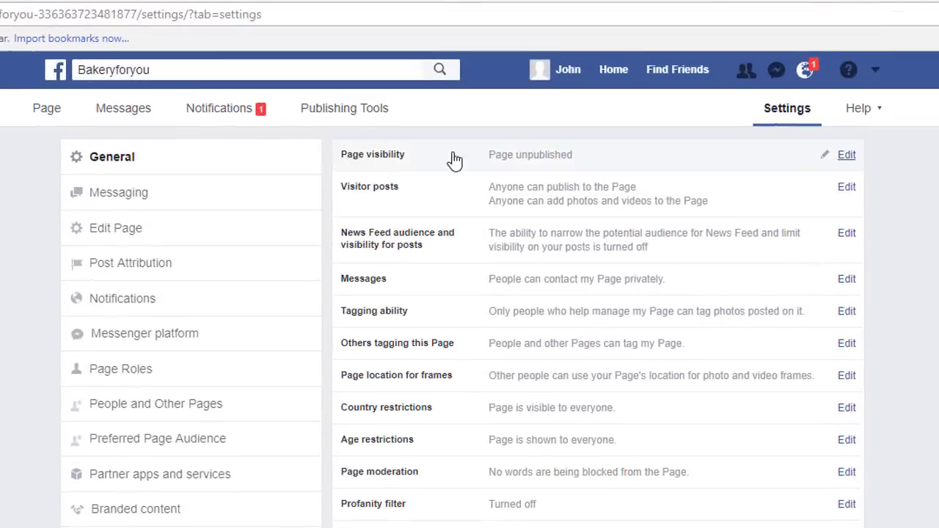
{"action": "left_click", "coordinate": [851, 156]}
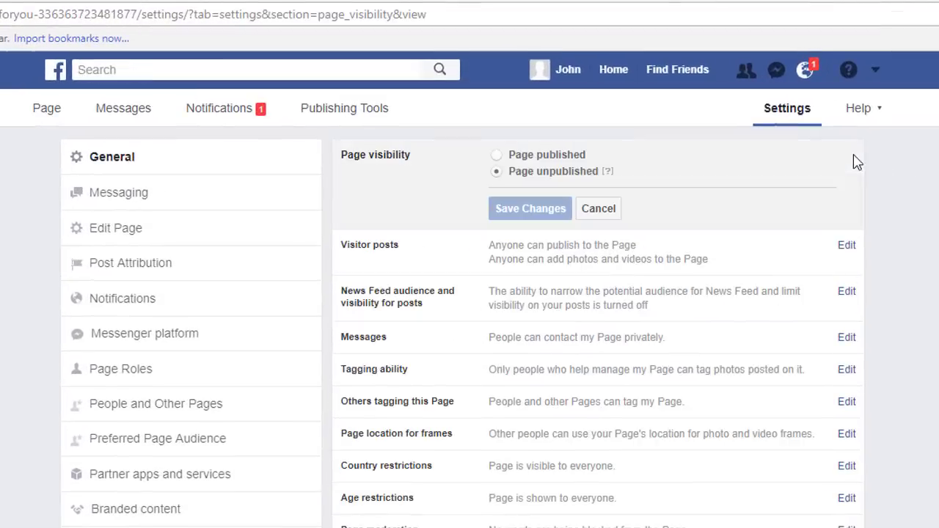
{"action": "left_click", "coordinate": [498, 156]}
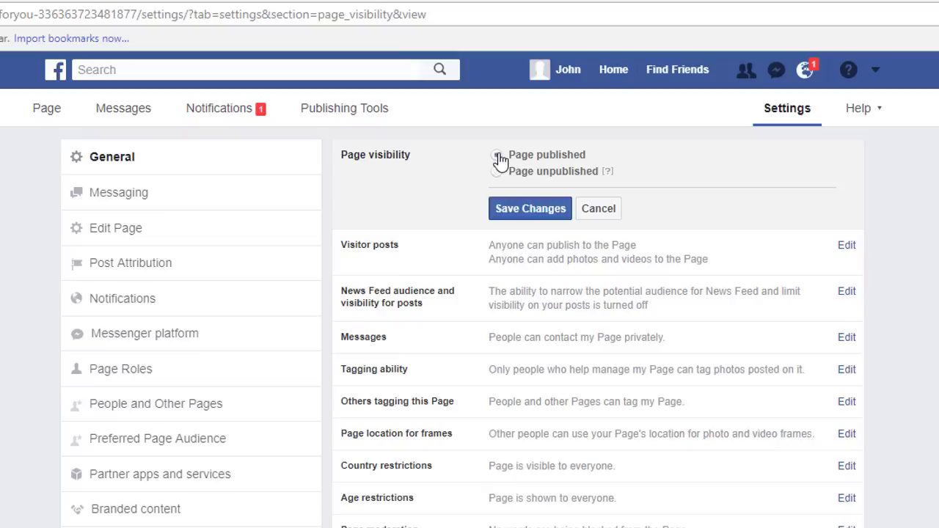
{"action": "left_click", "coordinate": [522, 213]}
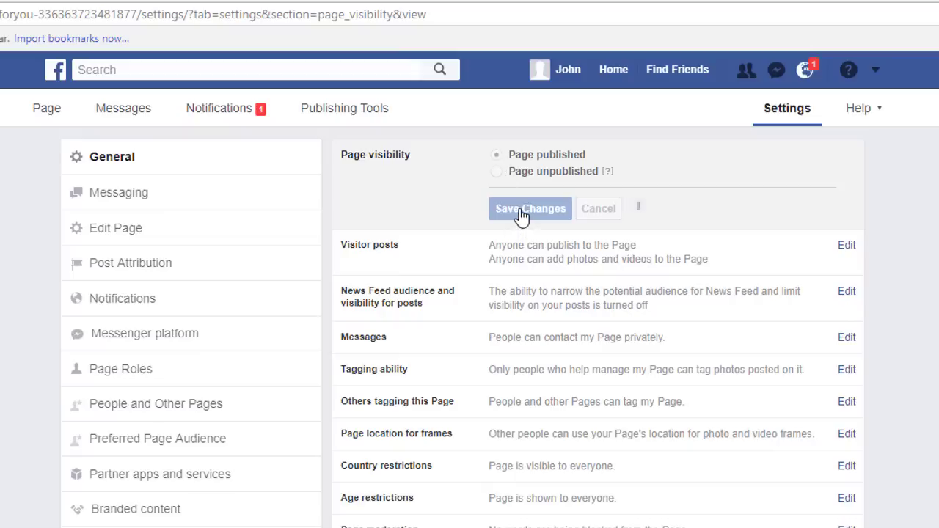